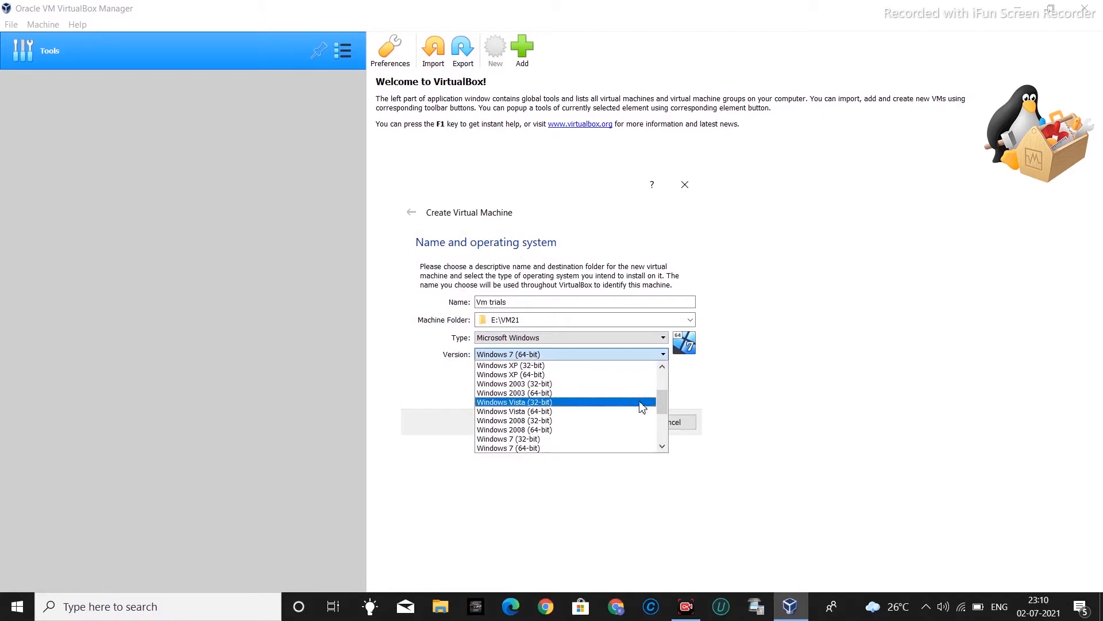
Set the new virtual machine's version to Windows 10 (64-bit) and its memory size to 4096 MB
drag(661, 405, 663, 423)
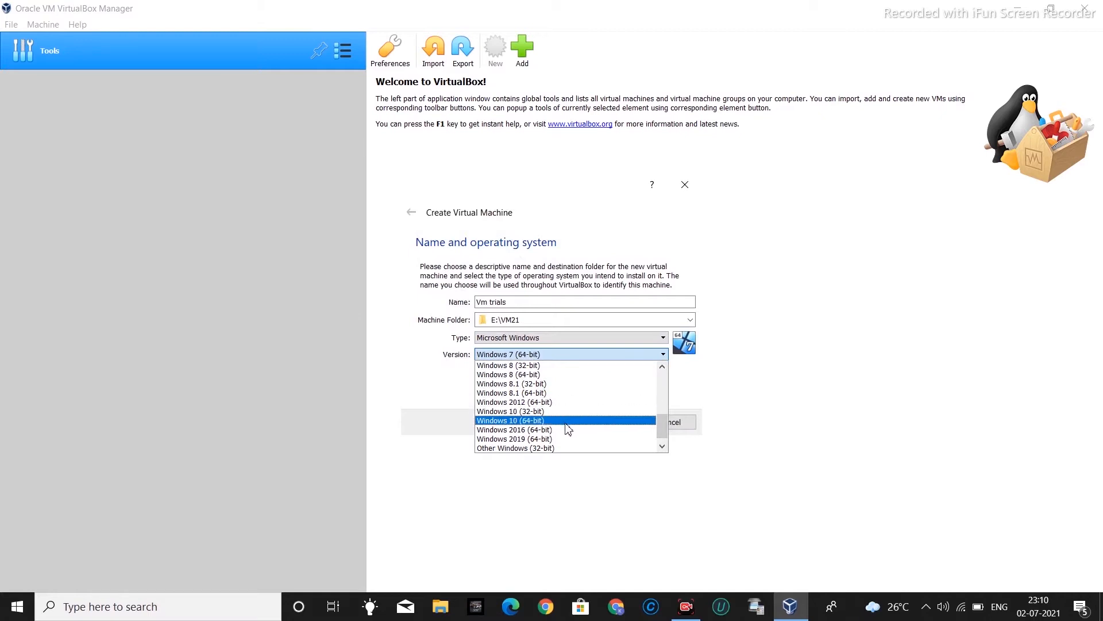
click(530, 423)
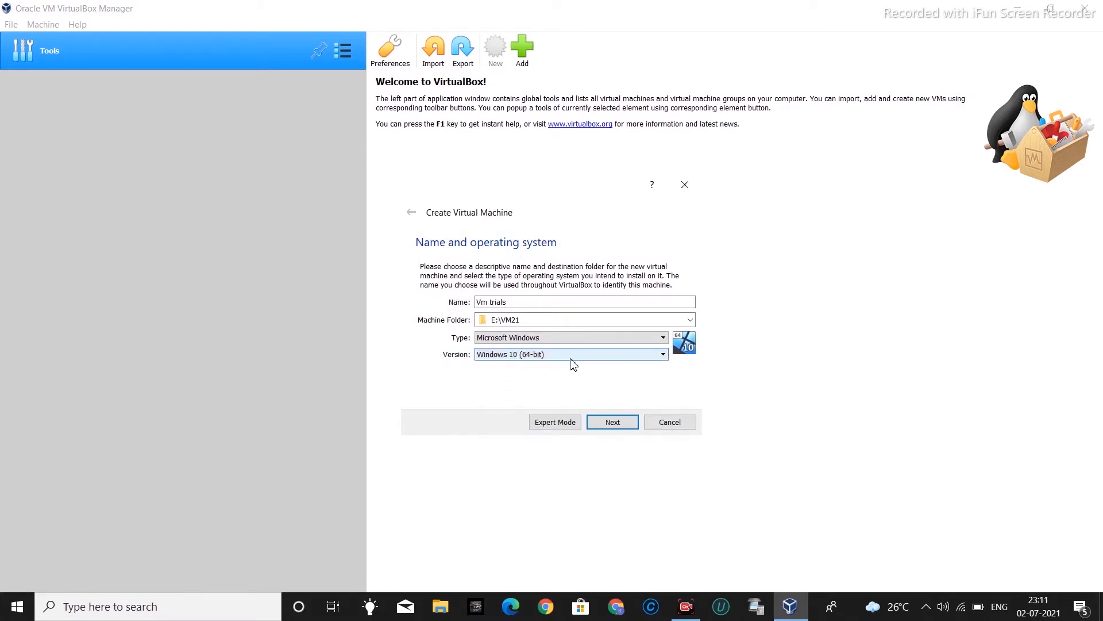
click(617, 426)
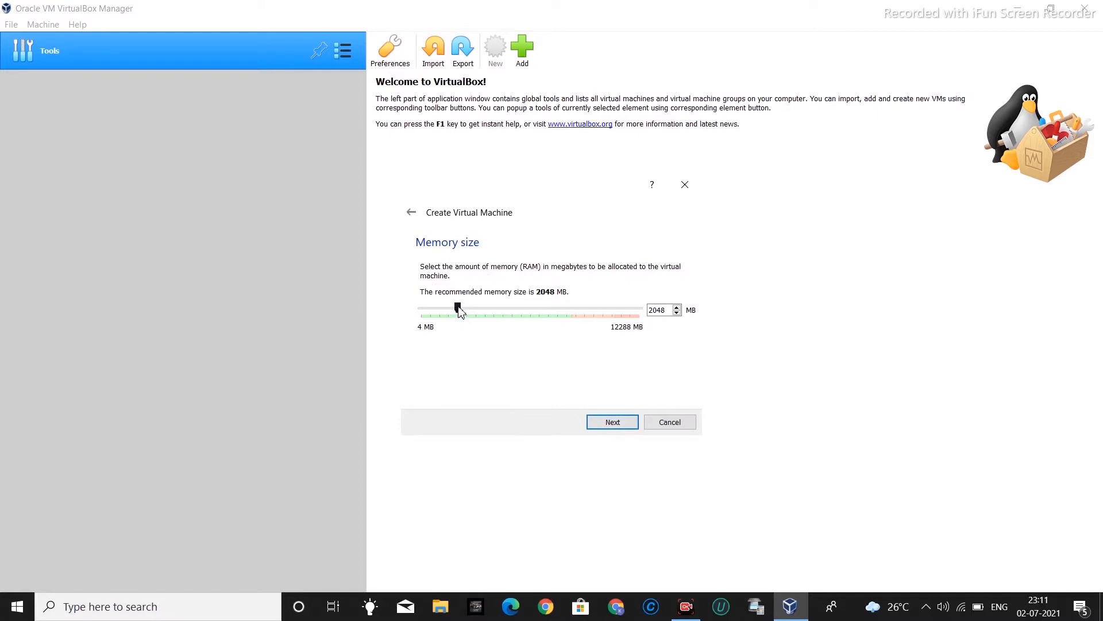
drag(463, 311, 495, 318)
click(613, 422)
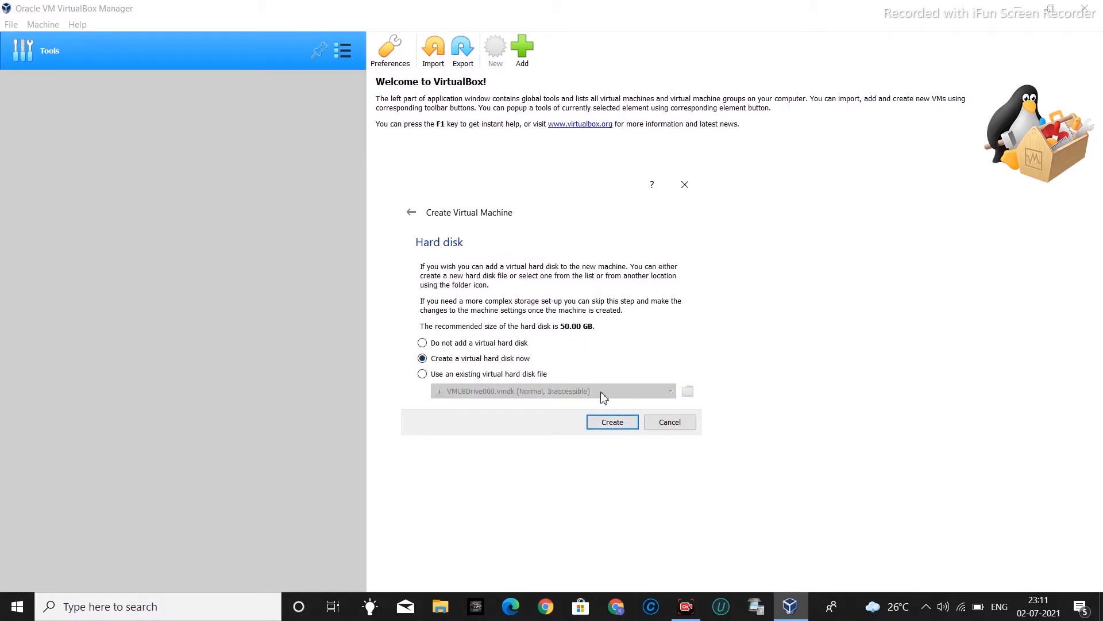
Create a dynamically allocated VDI virtual hard disk of 149.45 GB for the new machine in its proposed location
click(612, 425)
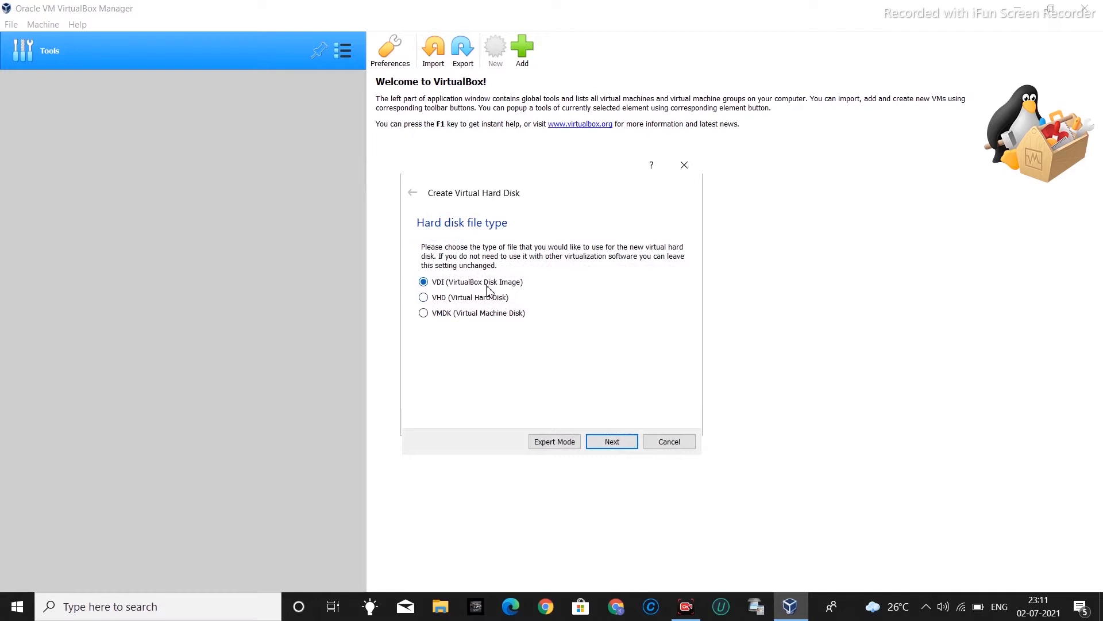
click(607, 445)
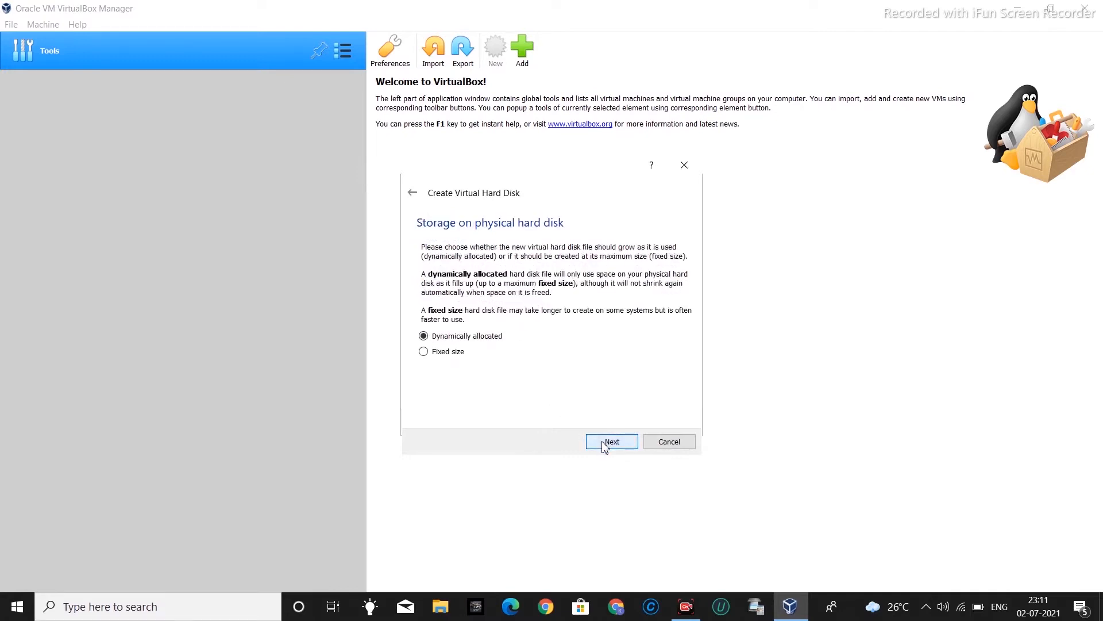
click(611, 446)
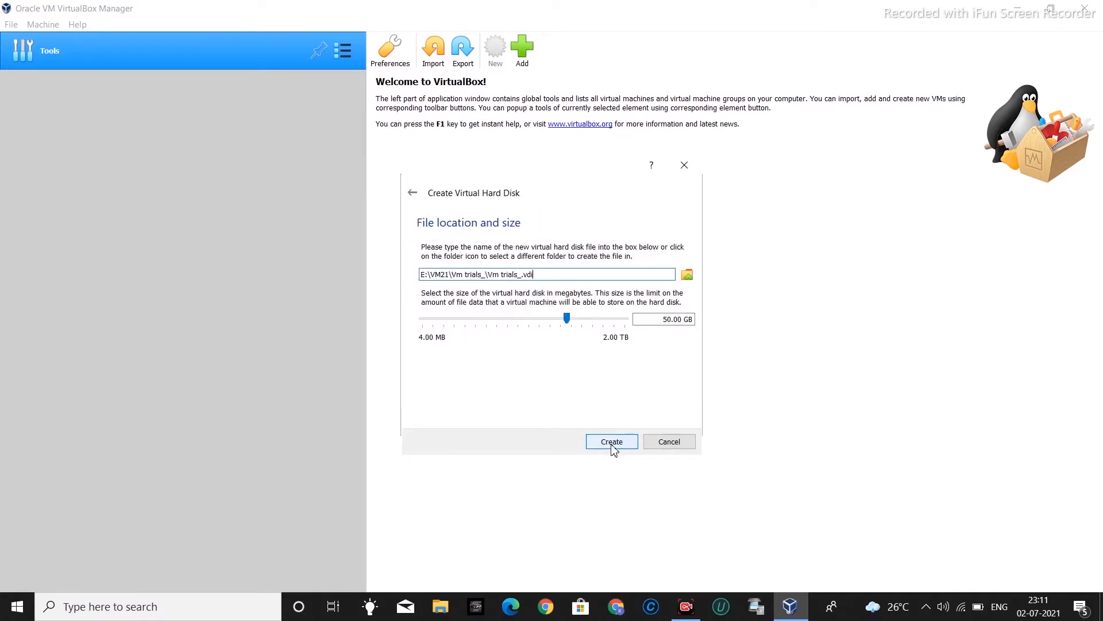
mouse_move(572, 320)
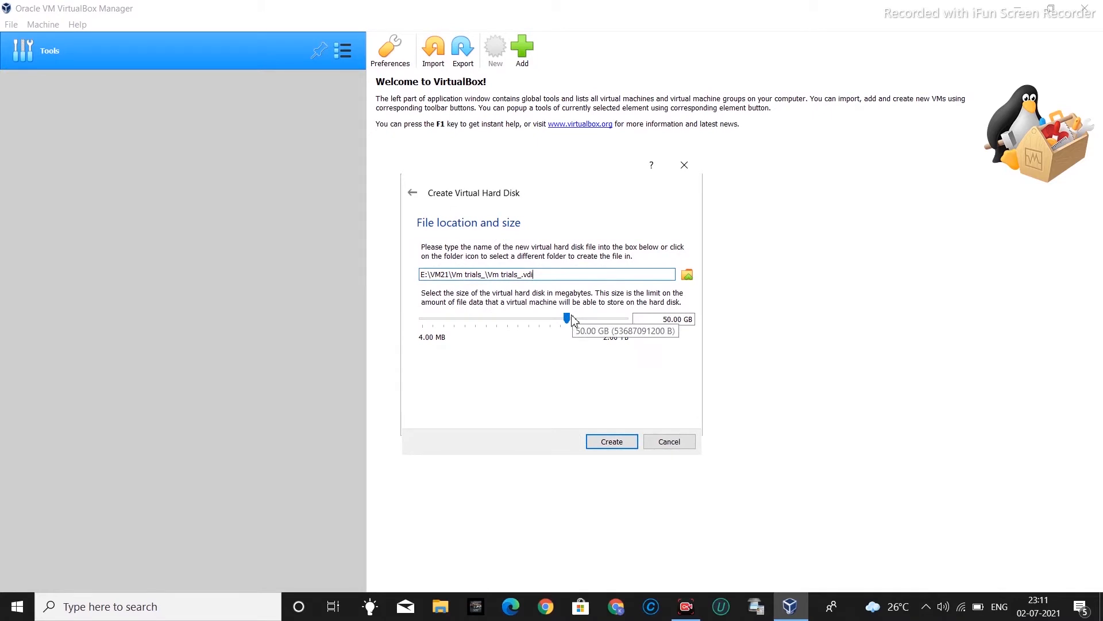
drag(572, 319, 584, 325)
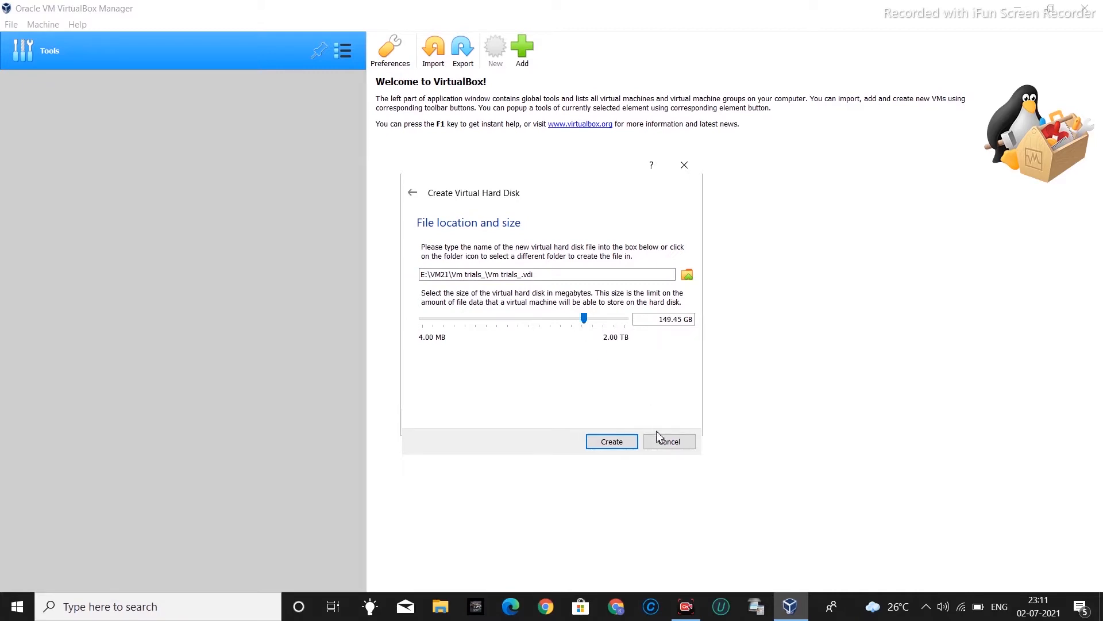
click(612, 441)
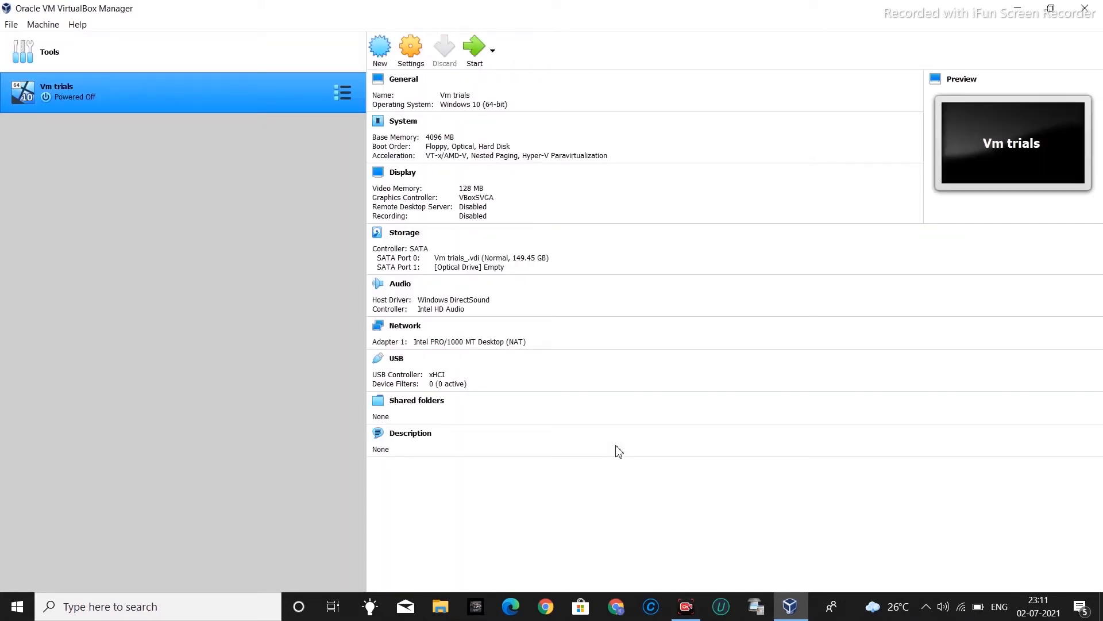
Set the Vm trials boot order to Optical, then Hard Disk, with Floppy disabled, and enable EFI in the saved system settings
click(413, 56)
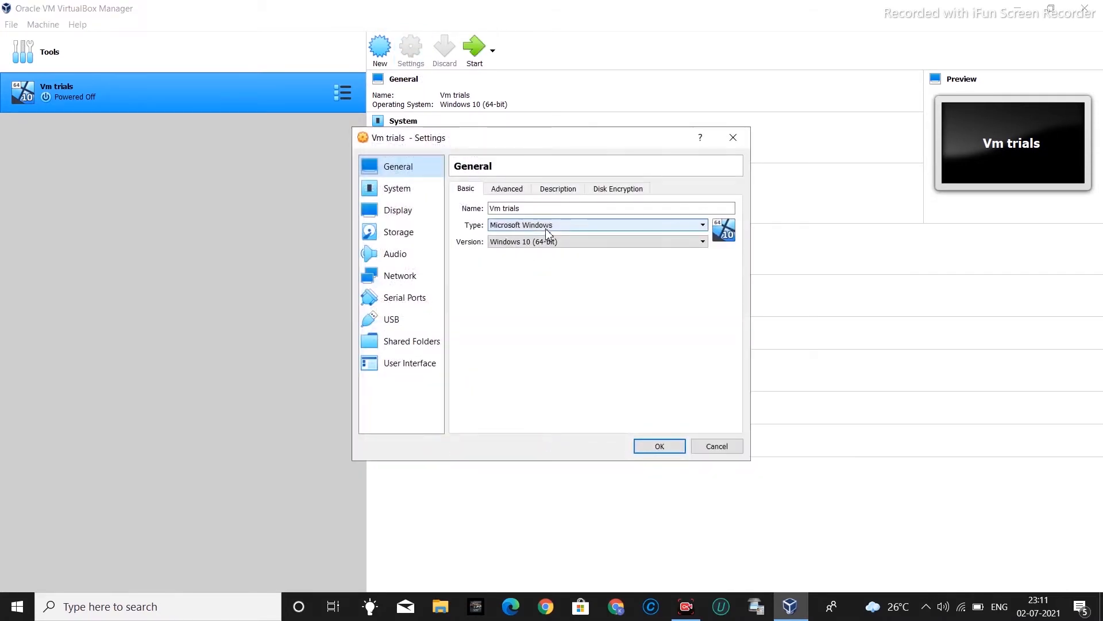
click(428, 198)
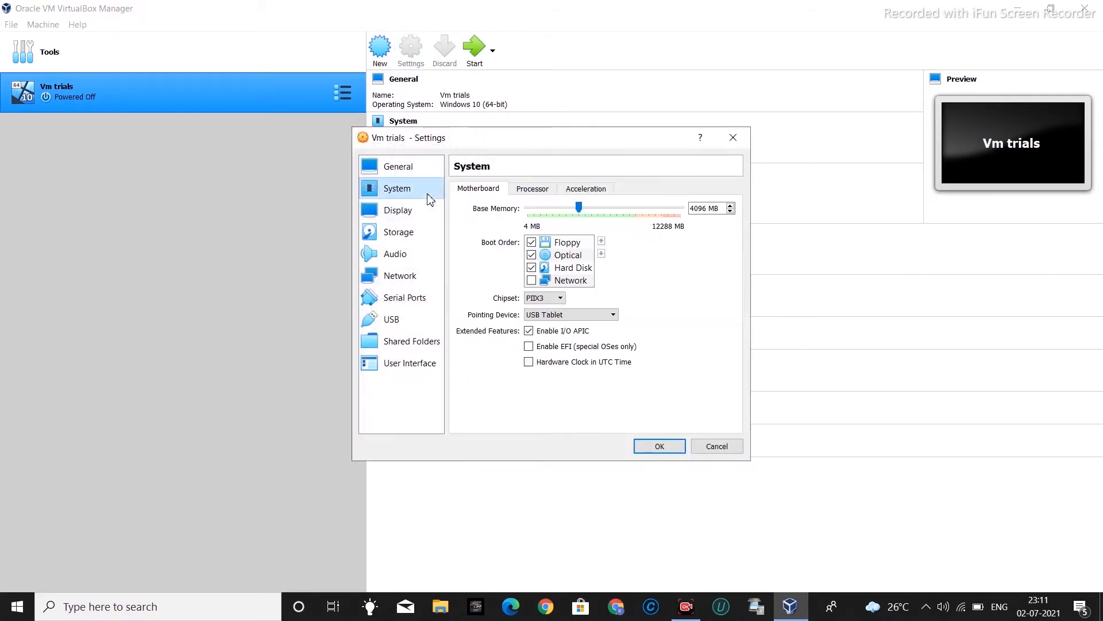
click(531, 242)
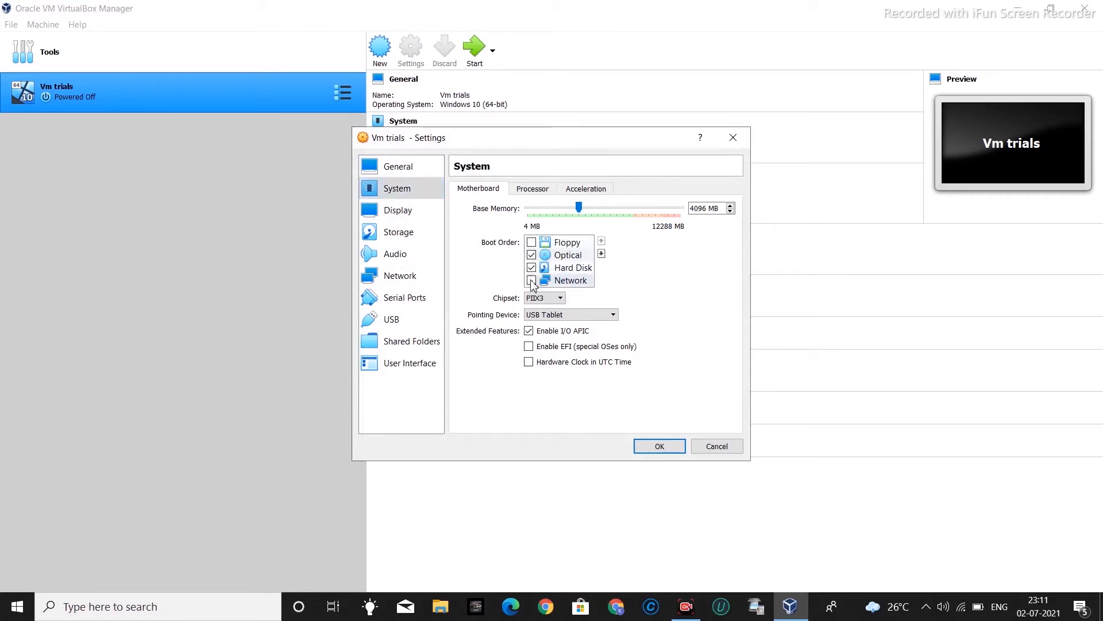
click(575, 259)
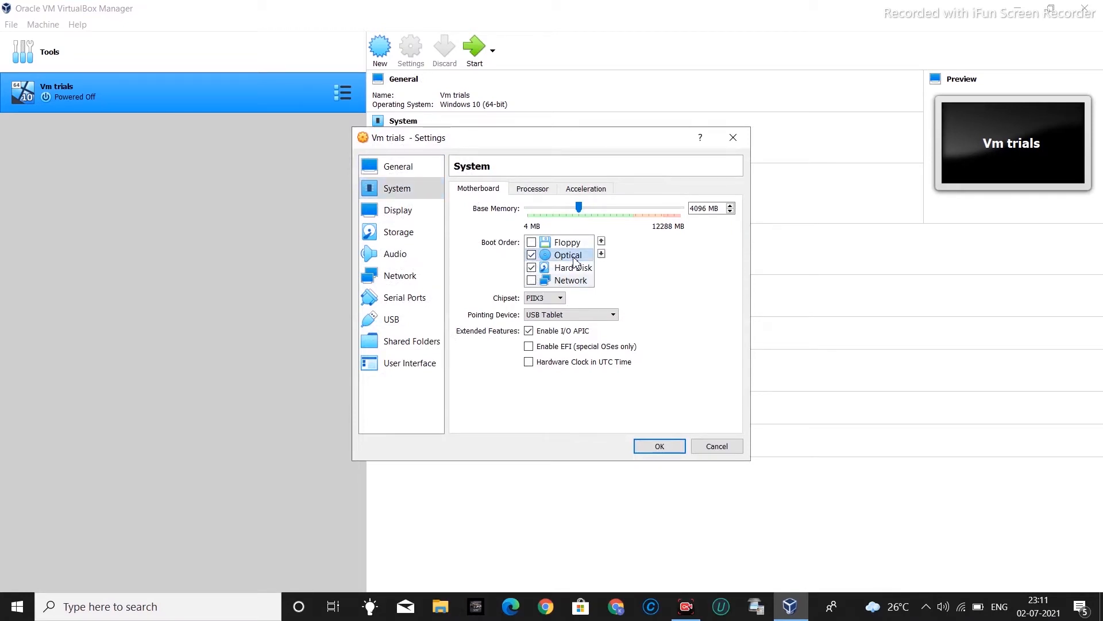
click(602, 242)
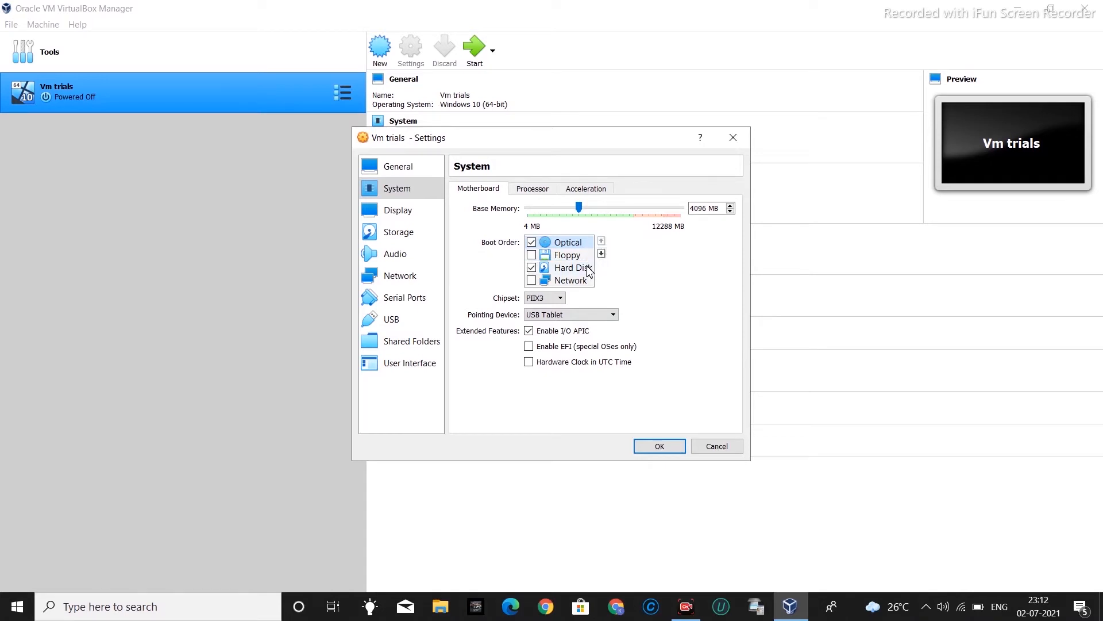
click(586, 268)
click(601, 242)
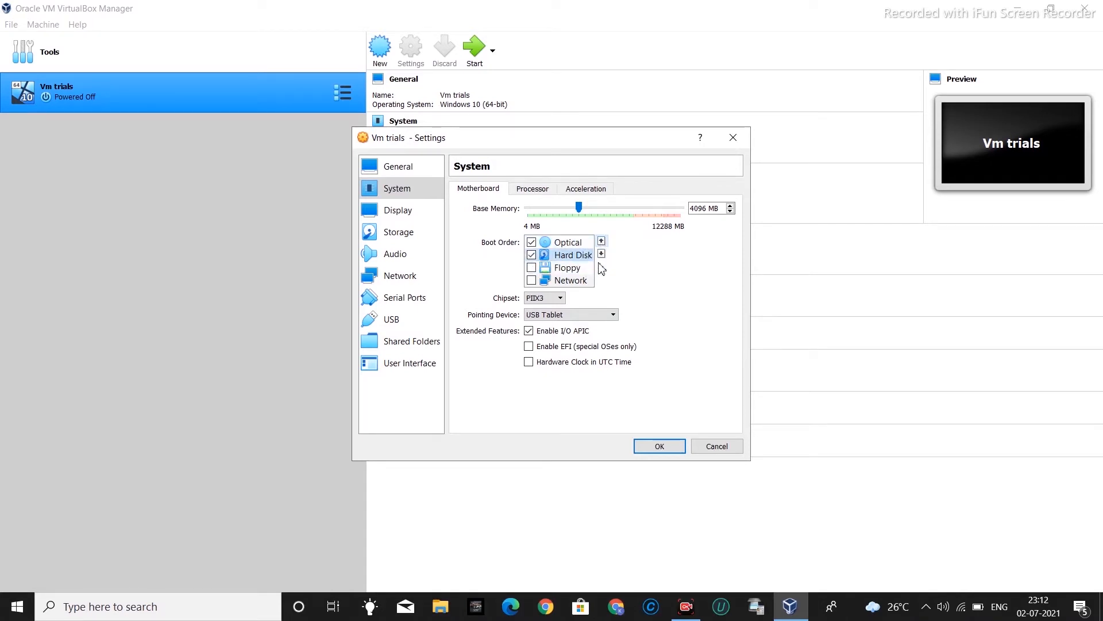
click(529, 346)
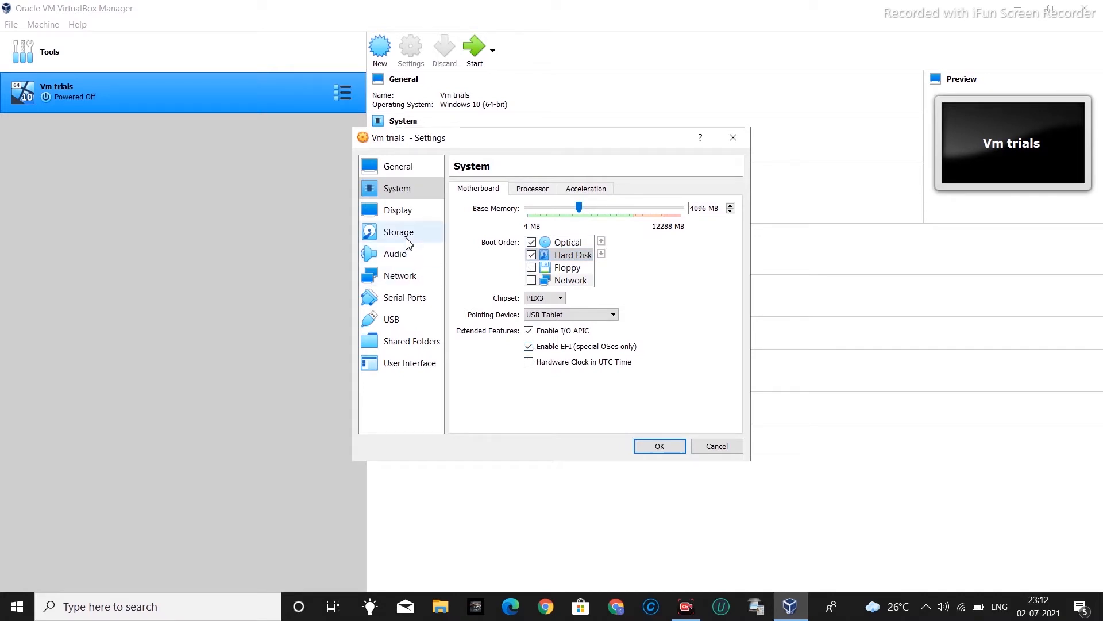
click(652, 447)
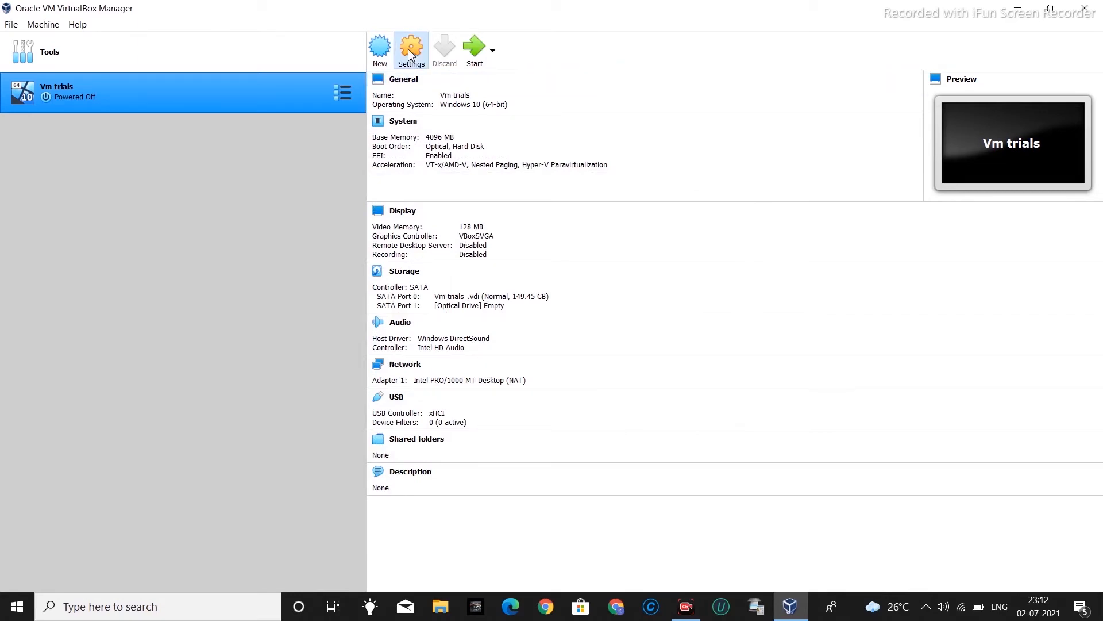
Attach en_windows_10_version_1511_updated_feb_2016_x86_x64_dvd_10586.iso to the empty optical drive of Vm trials and save the settings
click(411, 52)
click(396, 208)
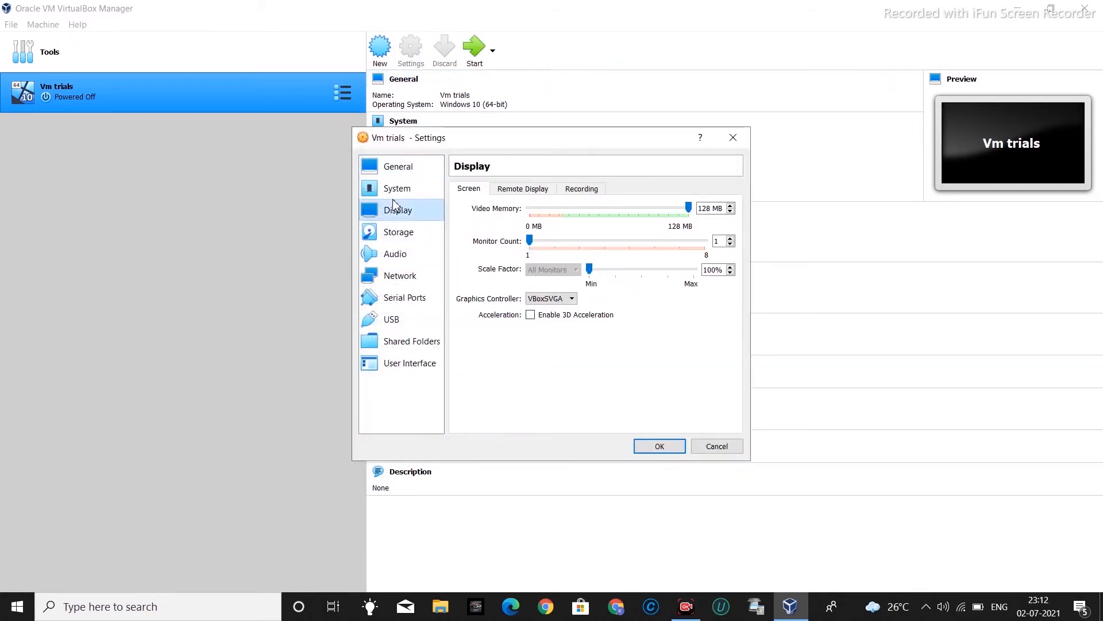
click(400, 193)
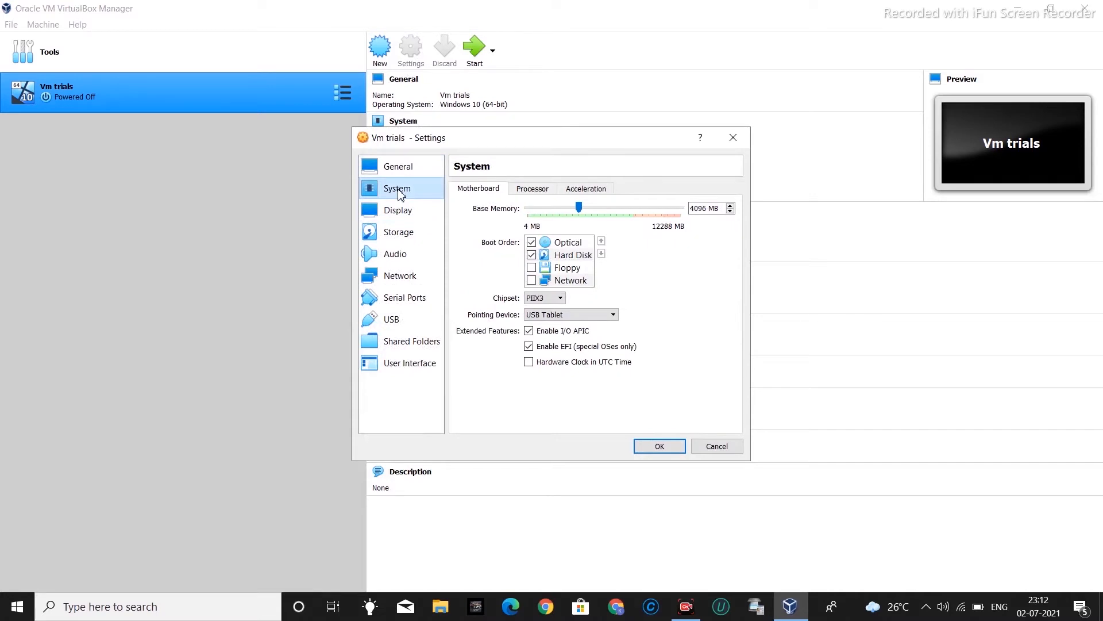
click(414, 235)
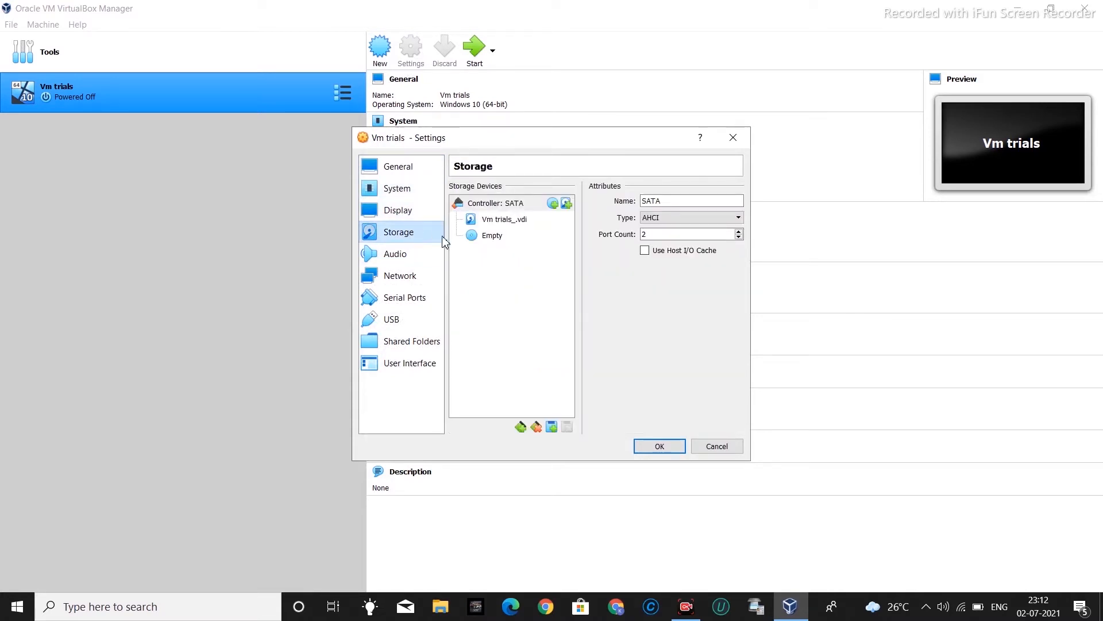
click(481, 243)
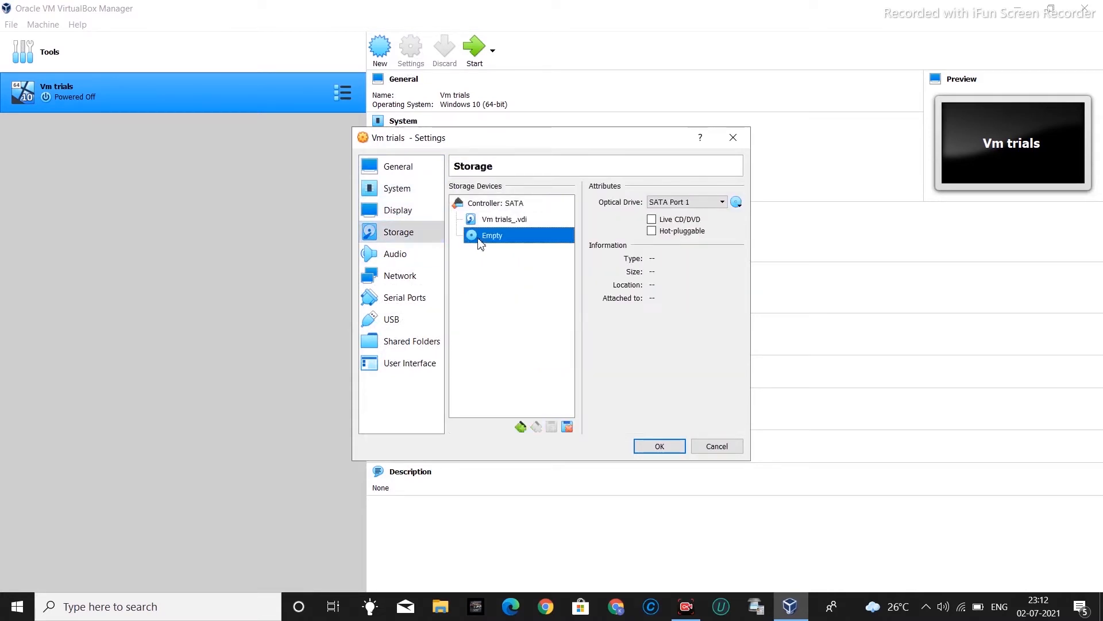
click(499, 221)
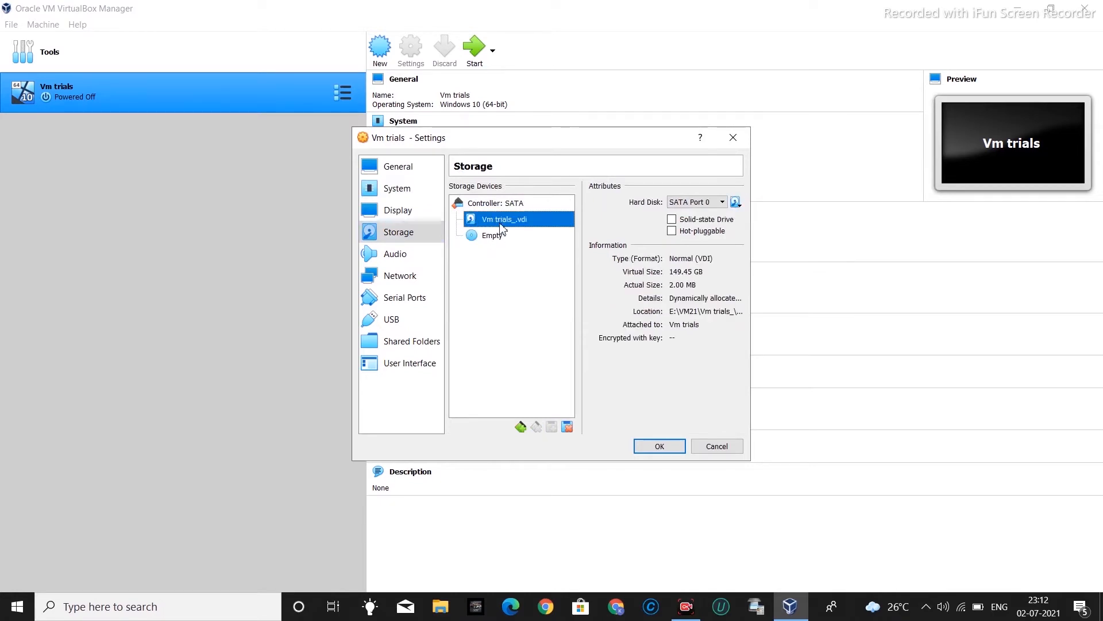
click(510, 238)
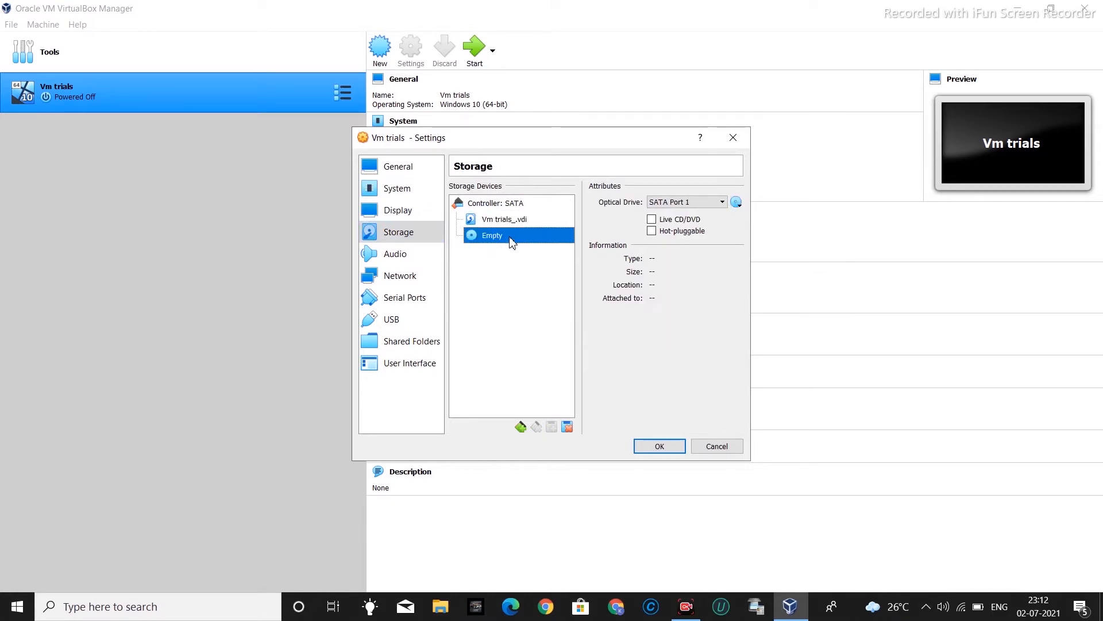
click(736, 203)
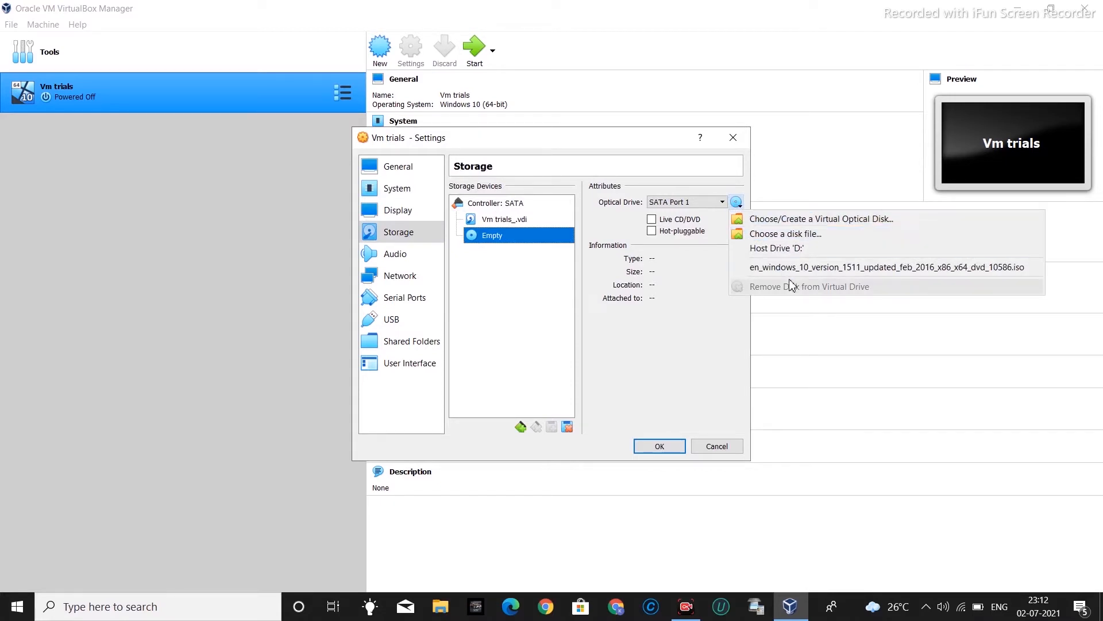
click(784, 223)
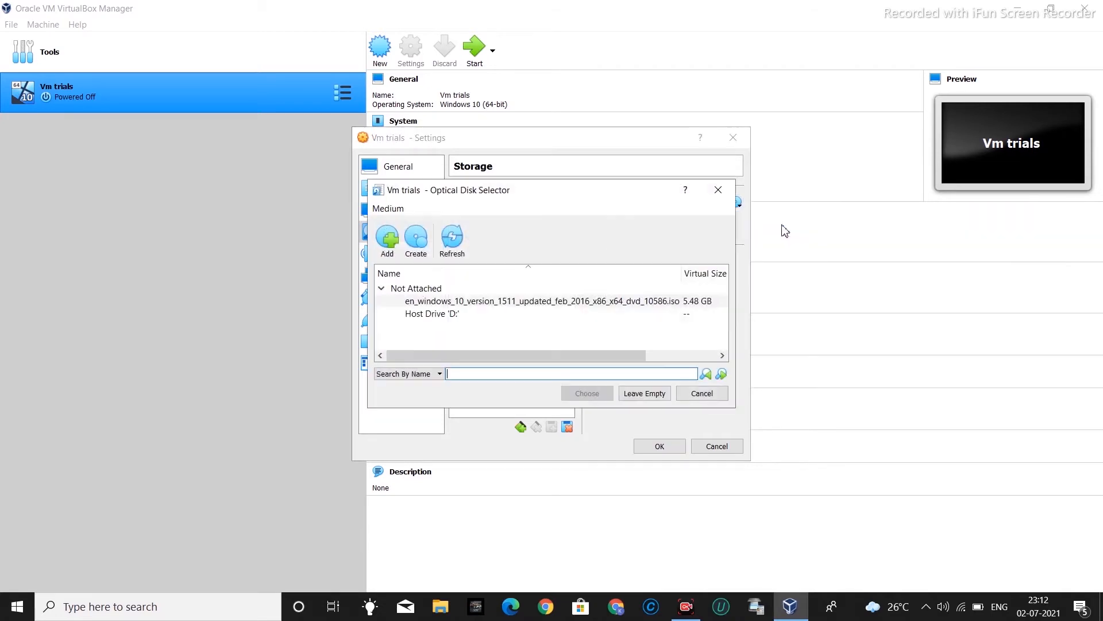
click(579, 303)
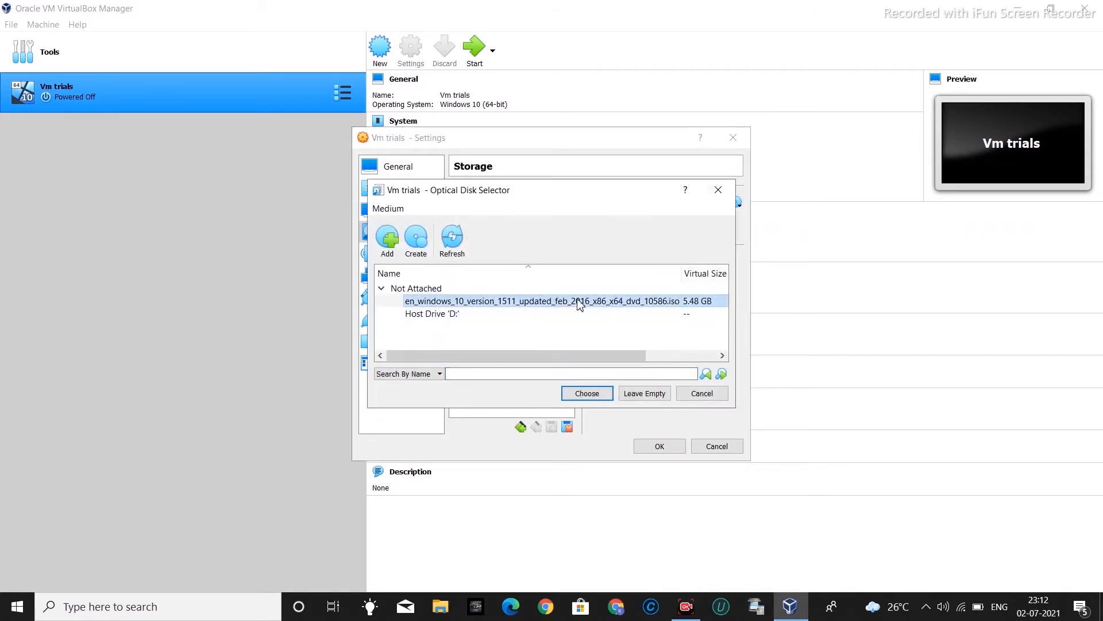
click(603, 396)
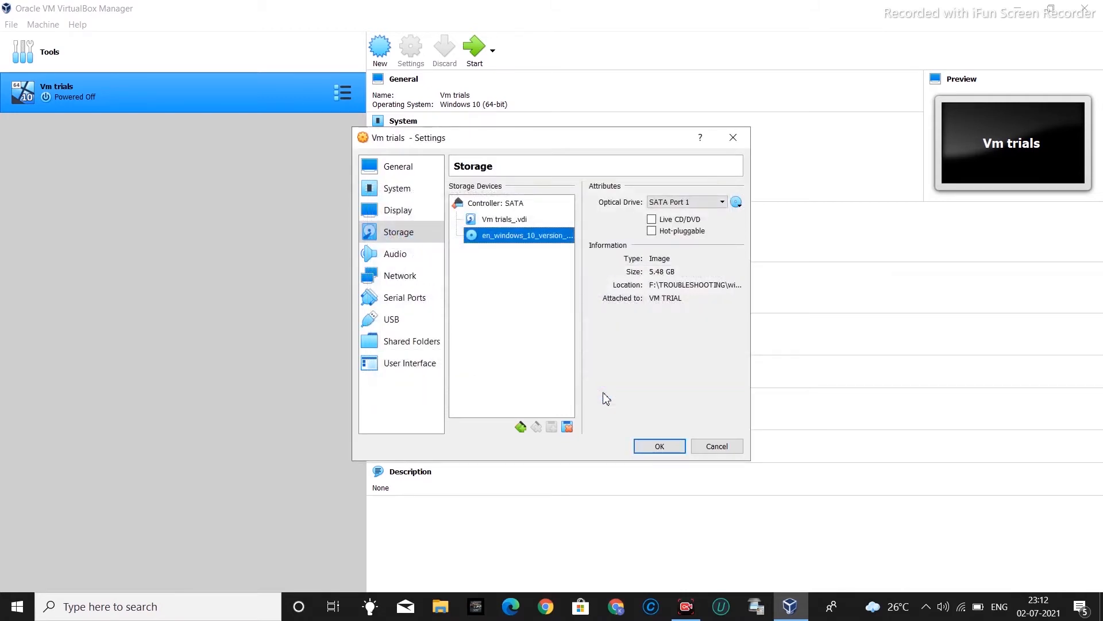
click(660, 448)
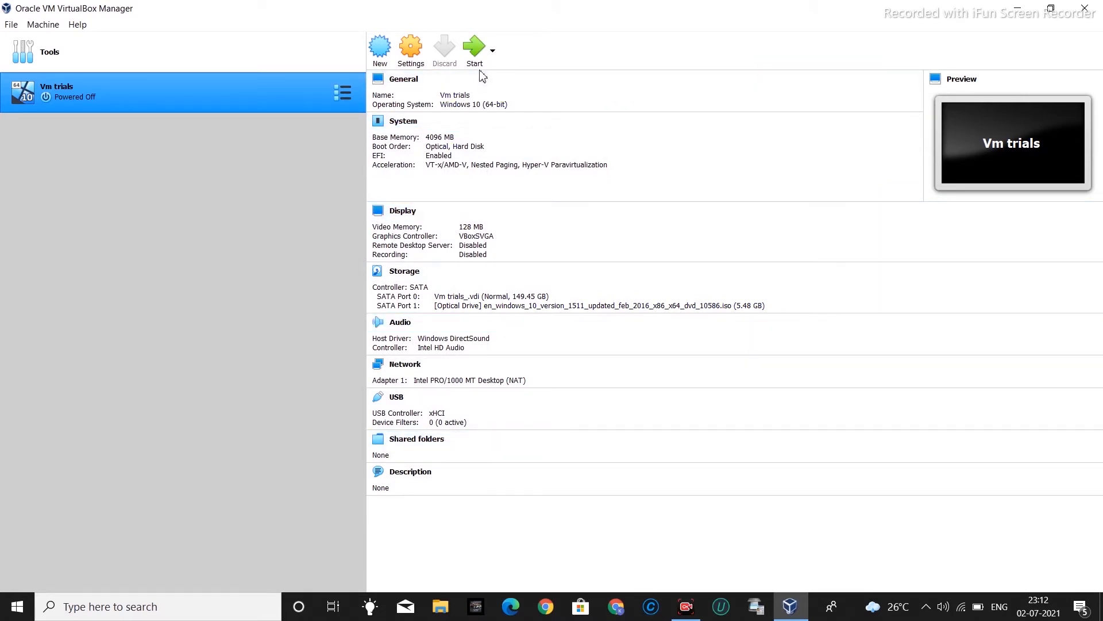
Start the Vm trials machine with the en_windows_10_version_1511 ISO as its start-up disk
click(471, 47)
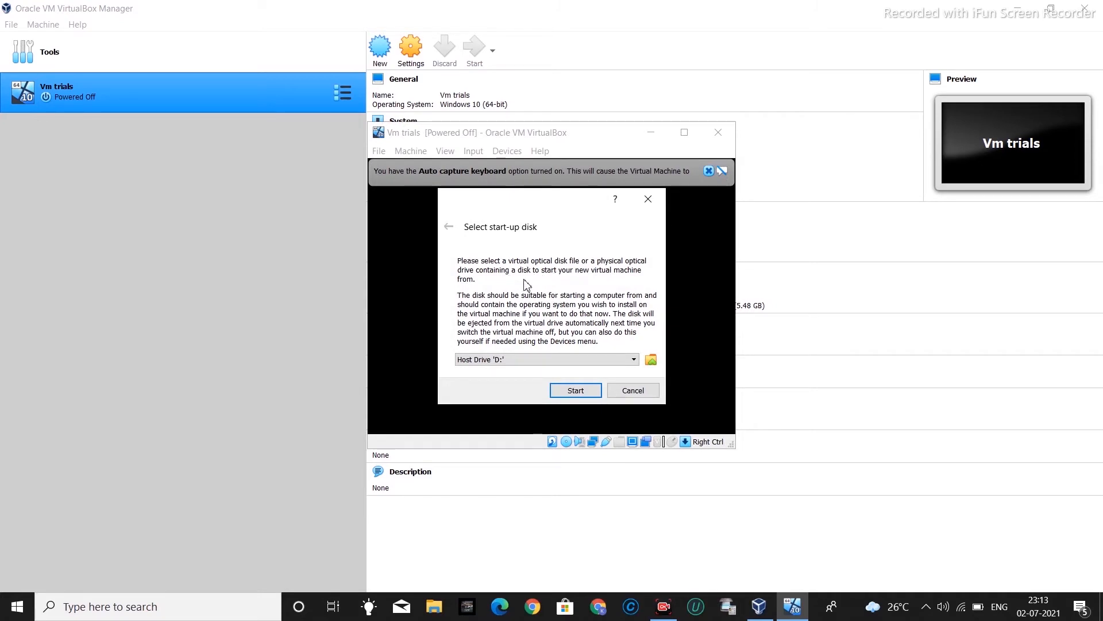
click(628, 358)
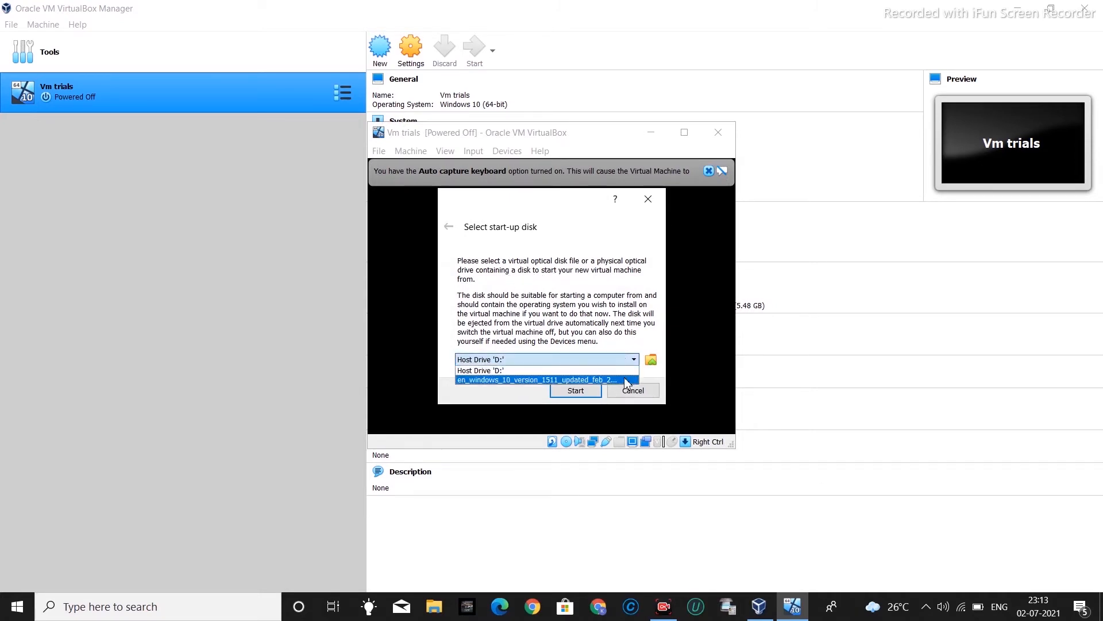
click(625, 380)
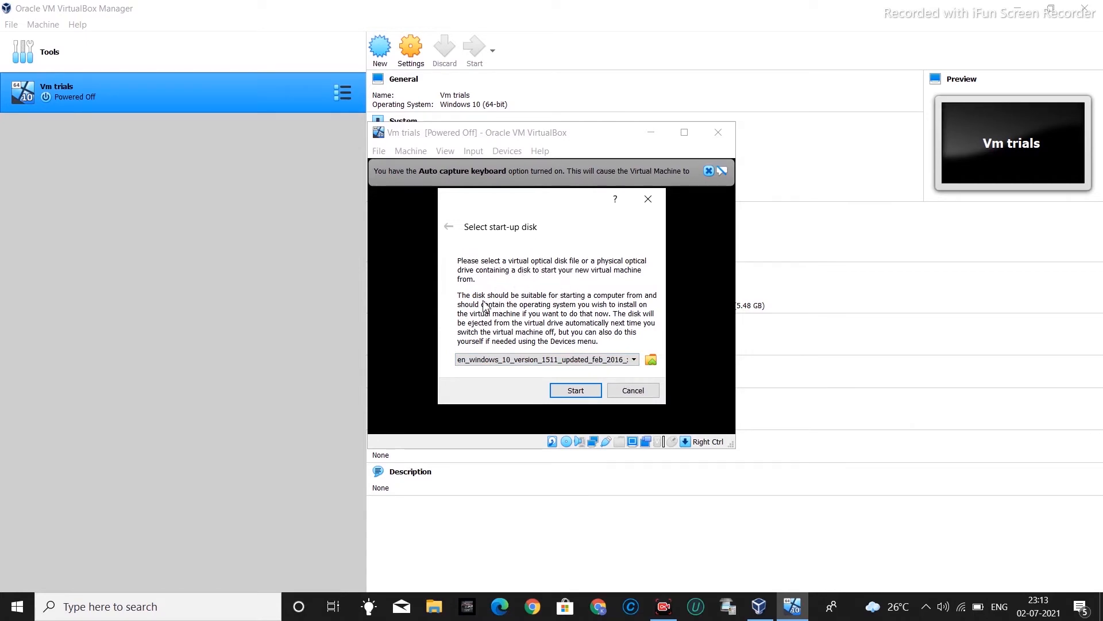
click(575, 391)
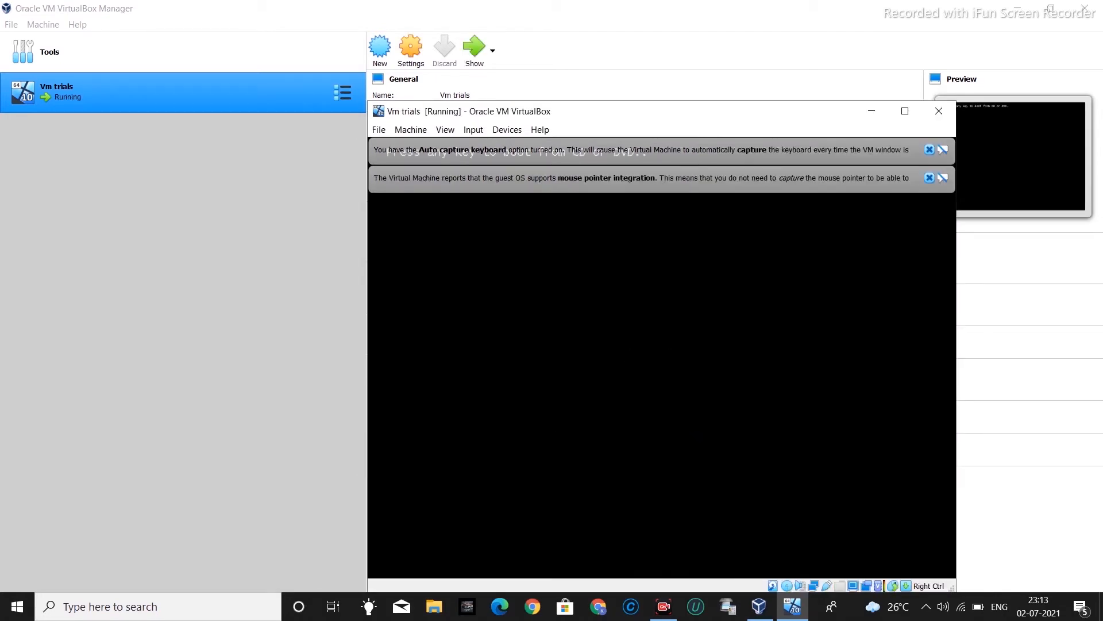
Skip startup.nsh at the UEFI shell and maximize the running machine's window
key(Escape)
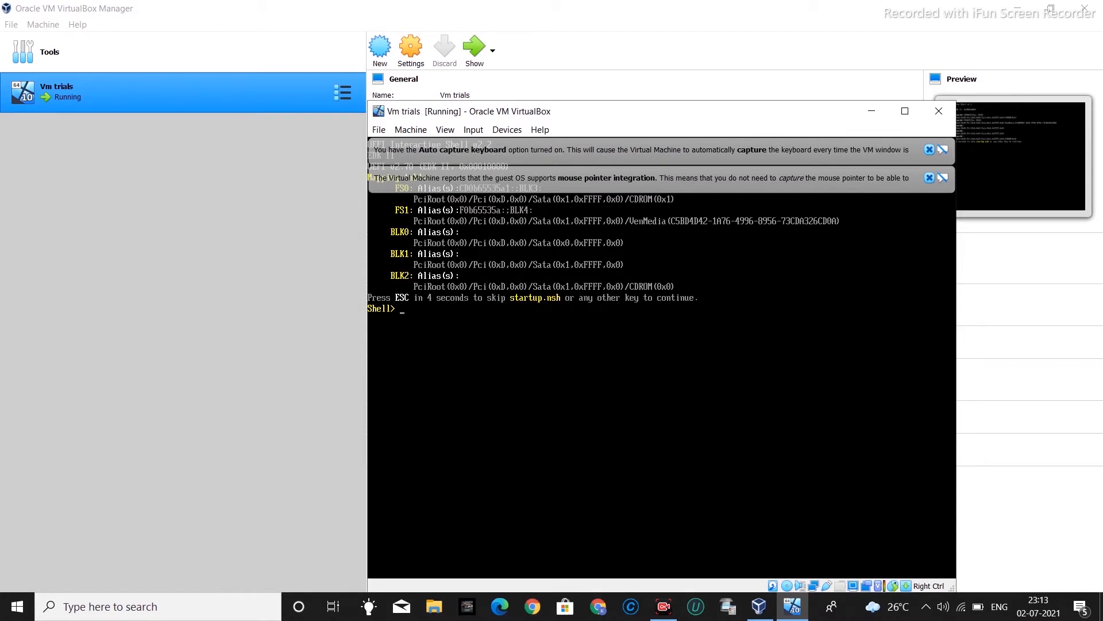
click(905, 115)
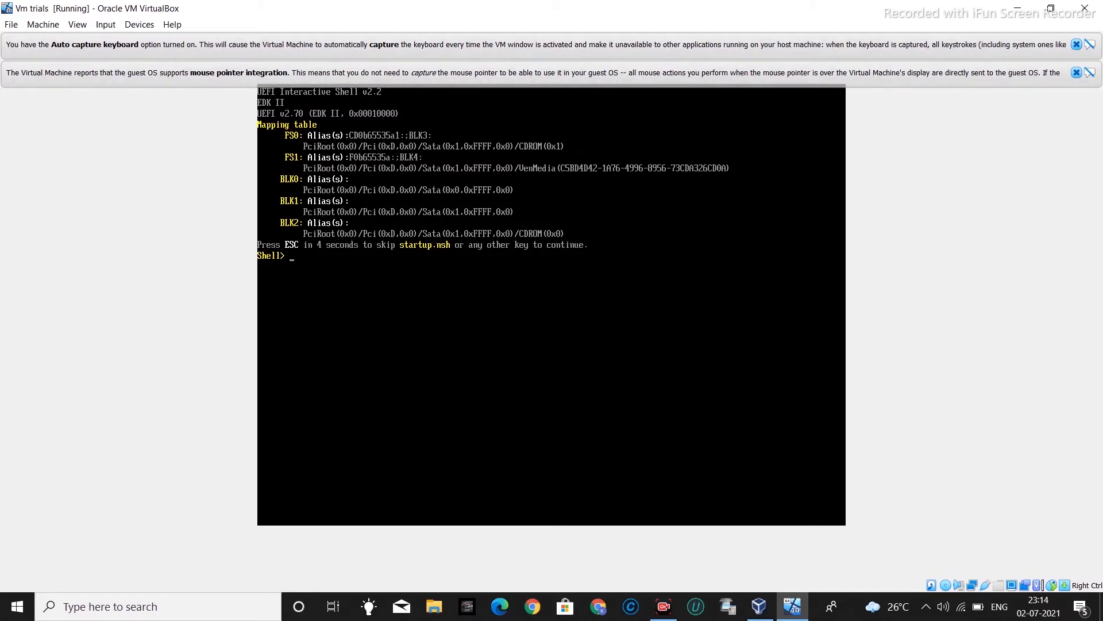
Leave the UEFI shell, start Vm trials again, and boot Windows 10 Setup (64-bit) from the boot manager
key(Return)
key(Return)
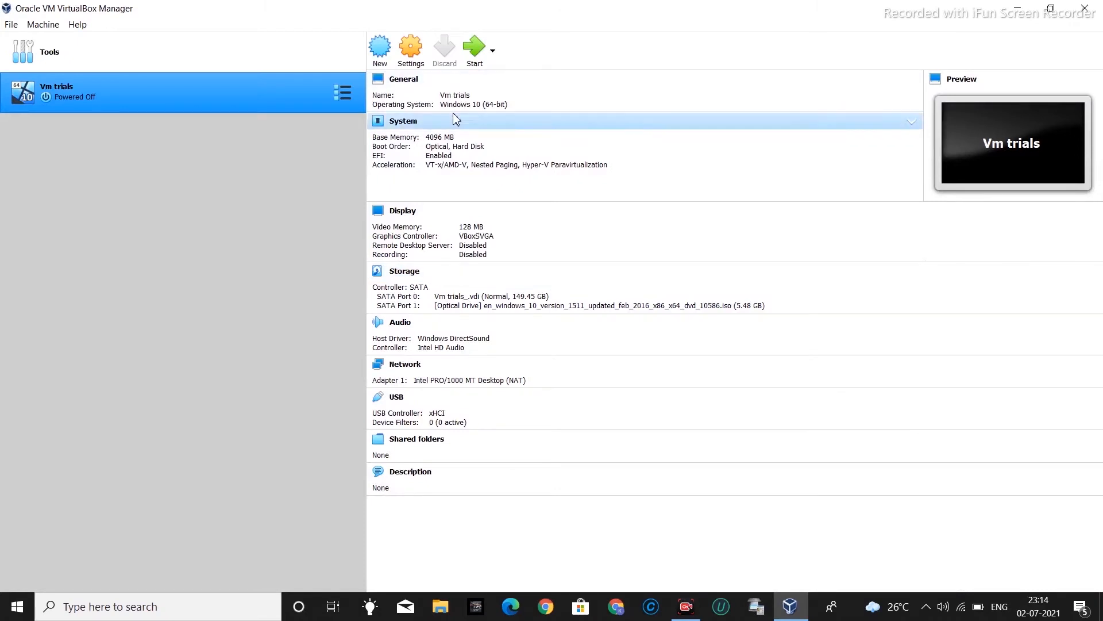
click(483, 61)
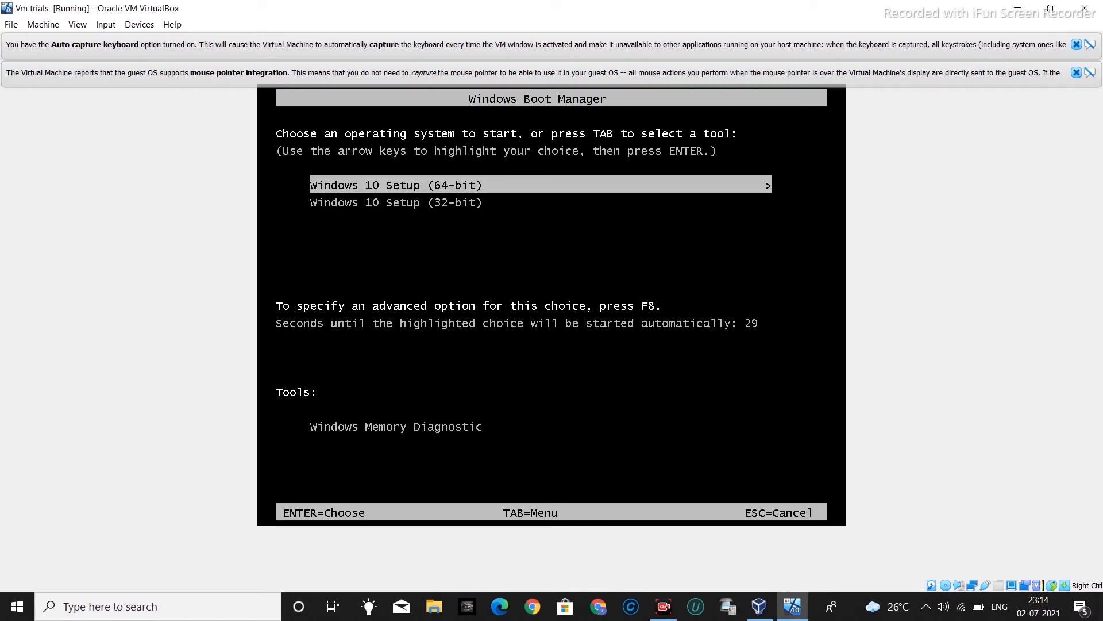
key(Return)
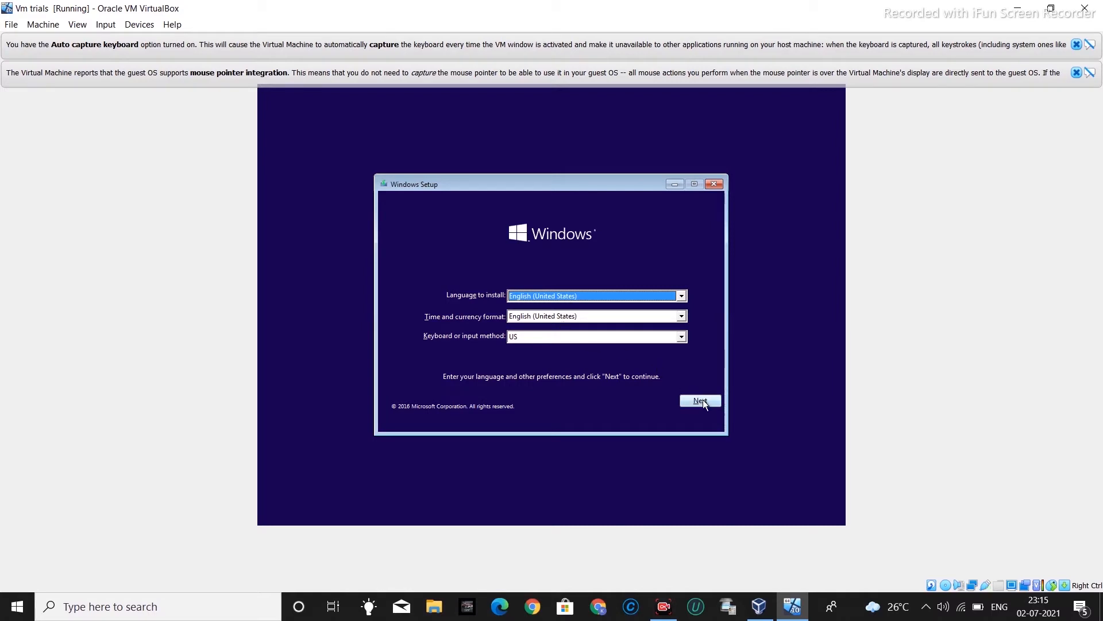
Dismiss the mouse pointer integration notice, and begin the Windows installation without a product key
click(1076, 73)
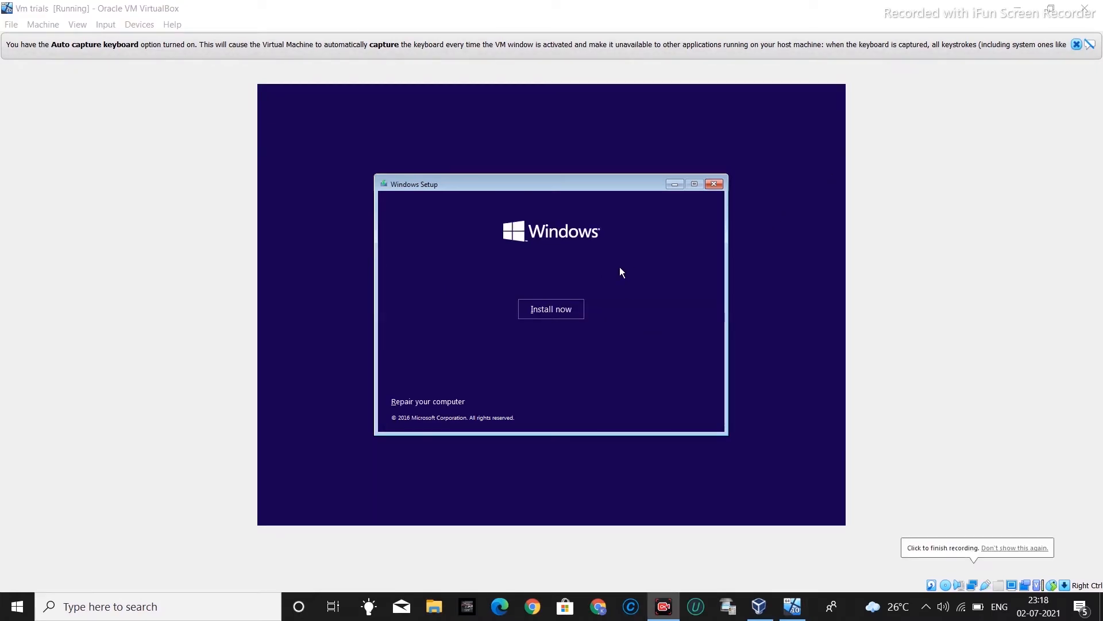
click(569, 315)
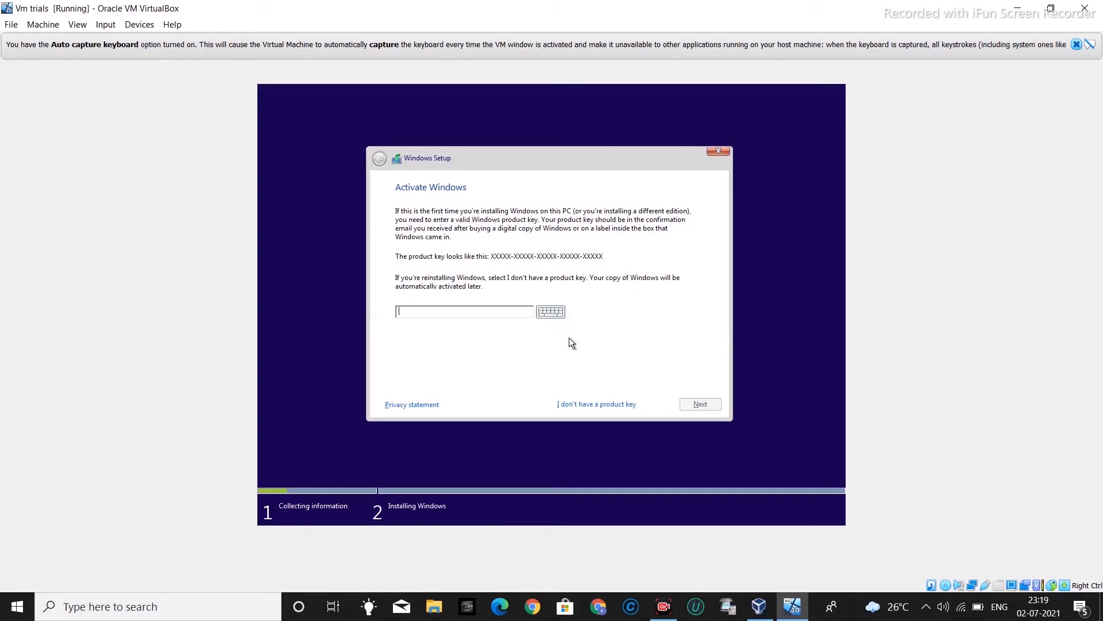
click(606, 404)
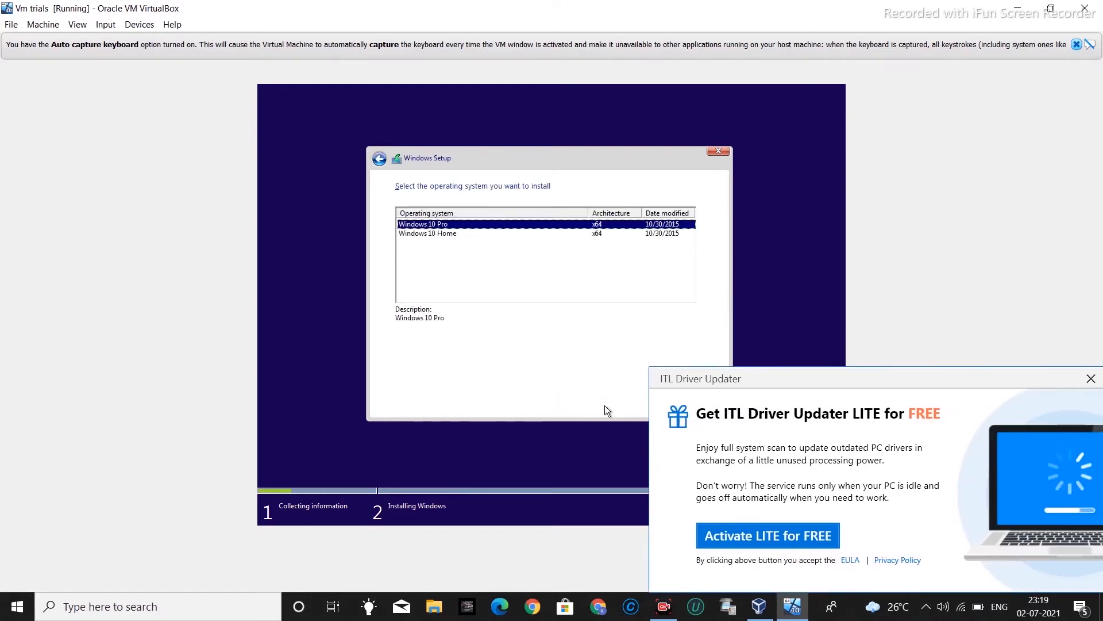
Close the ITL Driver Updater advert and choose Windows 10 Pro as the operating system to install
click(1092, 379)
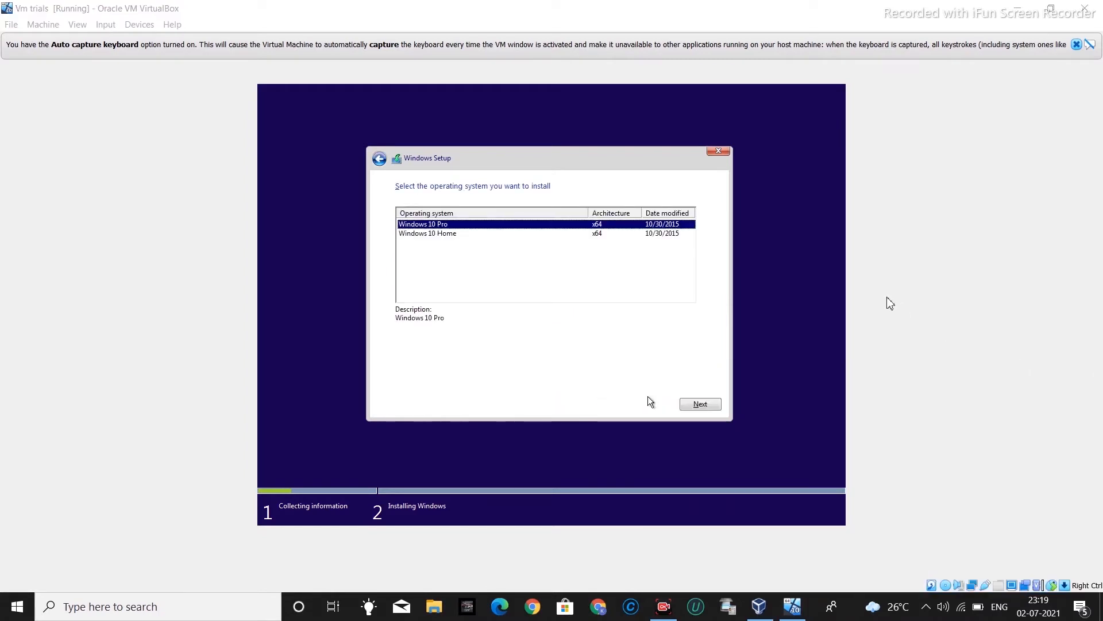
click(452, 226)
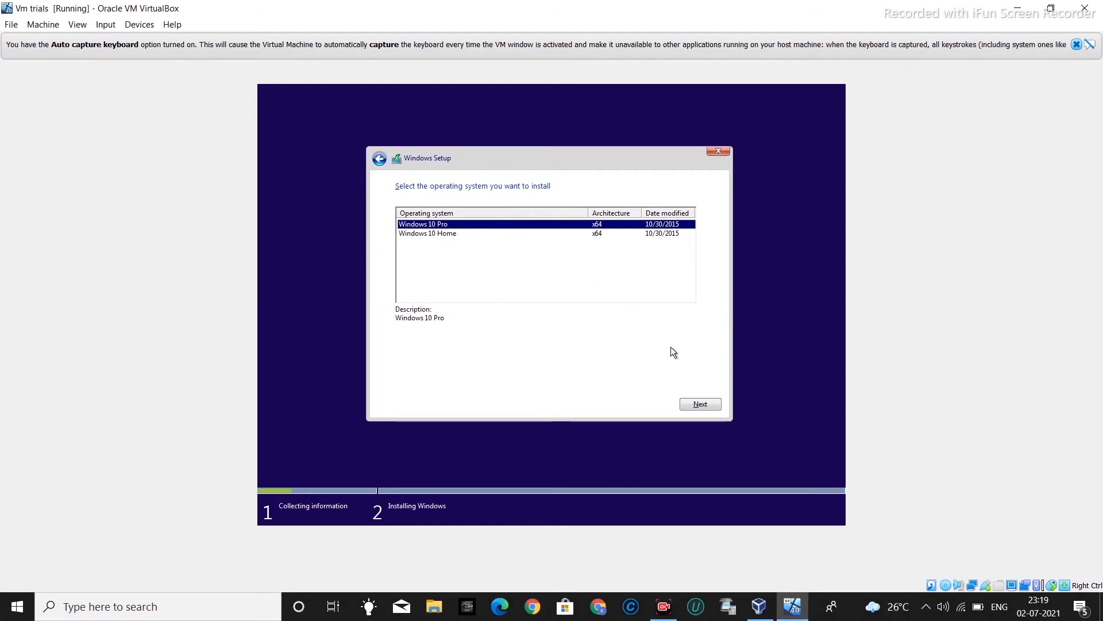
click(699, 404)
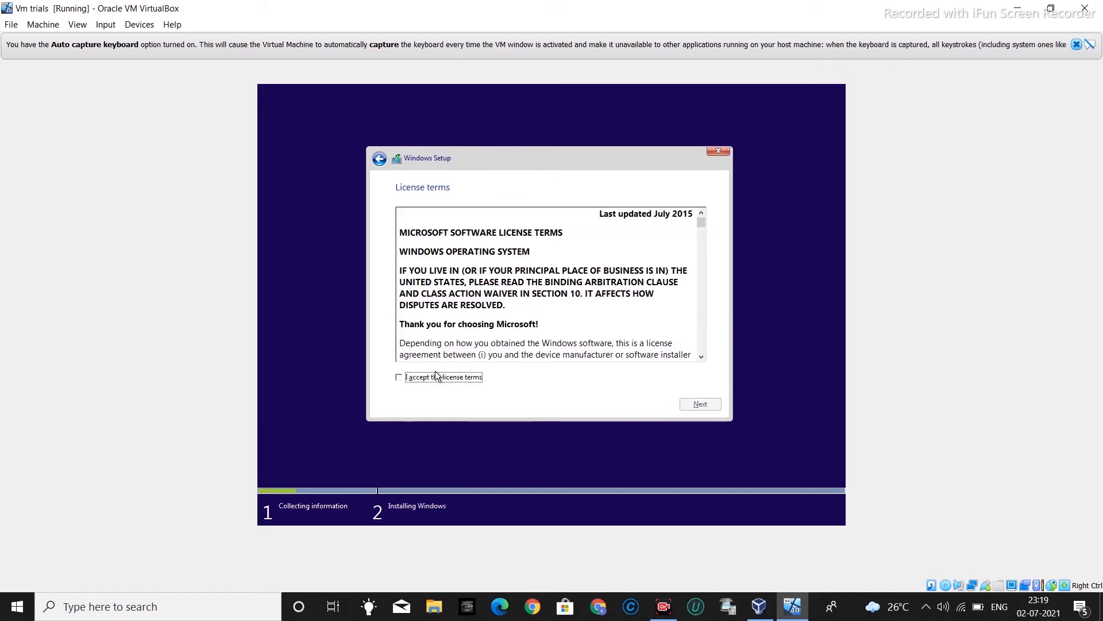
Accept the license terms and choose the custom installation type
click(402, 377)
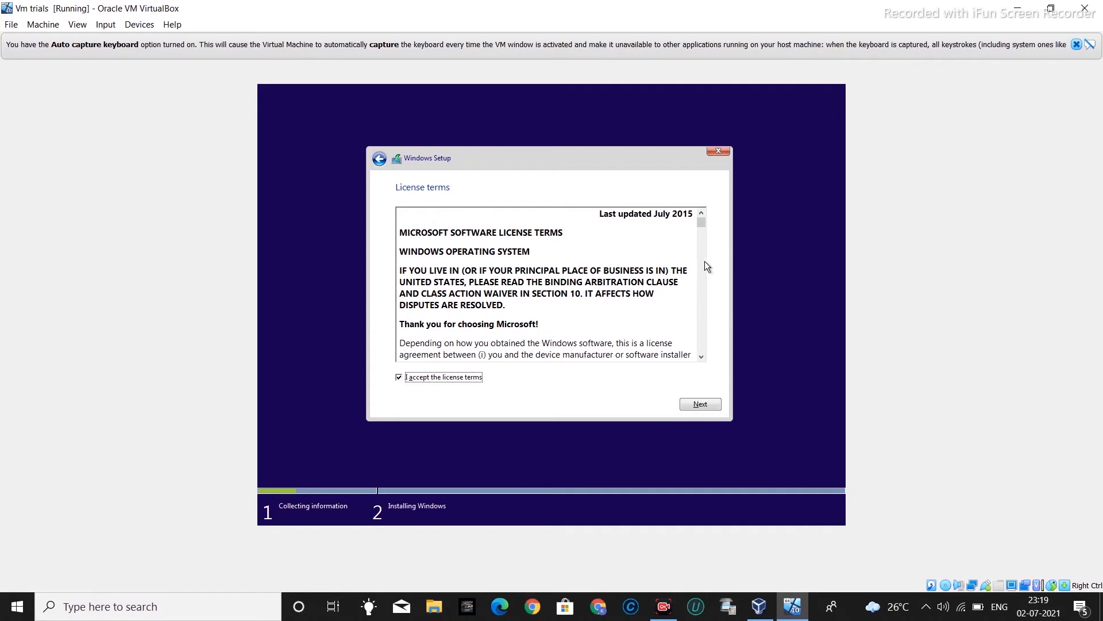
click(692, 402)
click(558, 308)
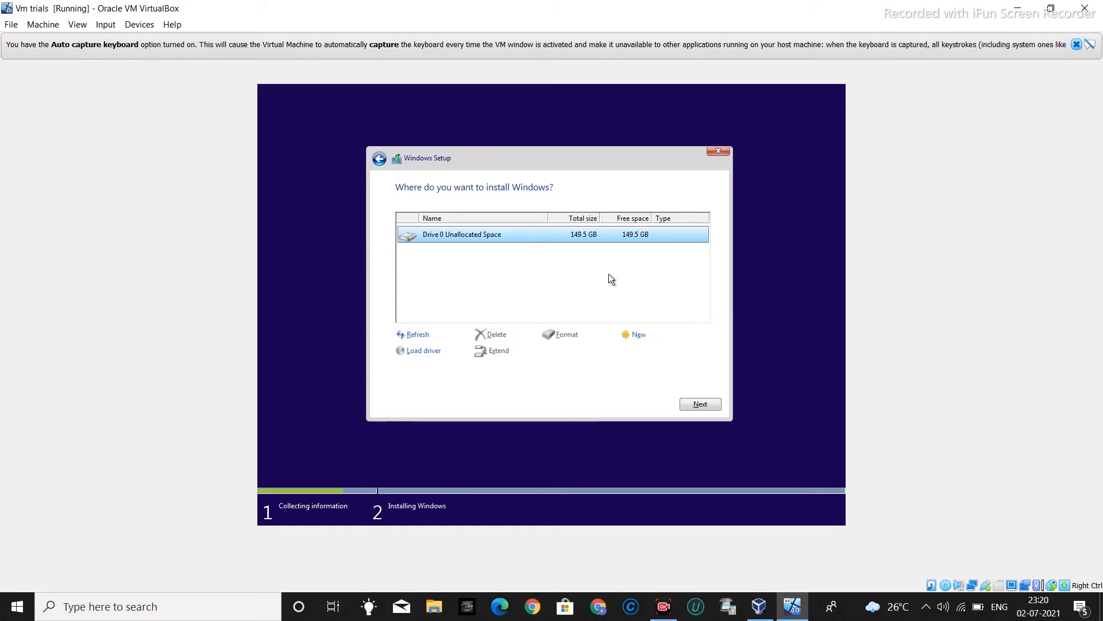
Create a 51200 MB partition in the Drive 0 unallocated space, allowing additional partitions for system files
click(639, 335)
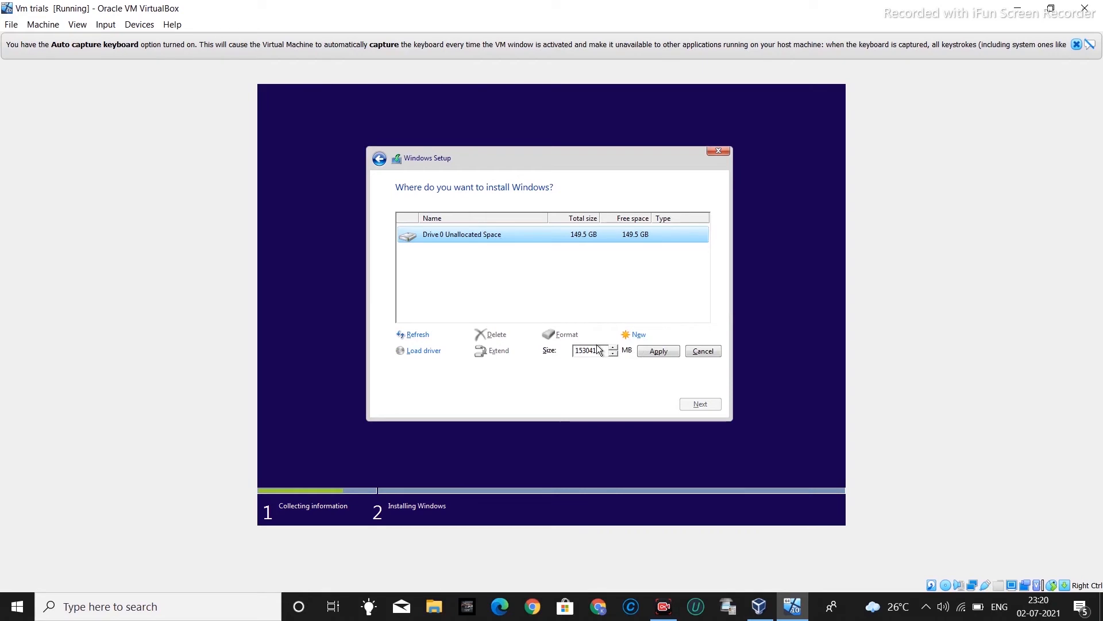
key(BackSpace)
key(BackSpace)
key(BackSpace)
key(BackSpace)
key(BackSpace)
text(51200)
click(660, 354)
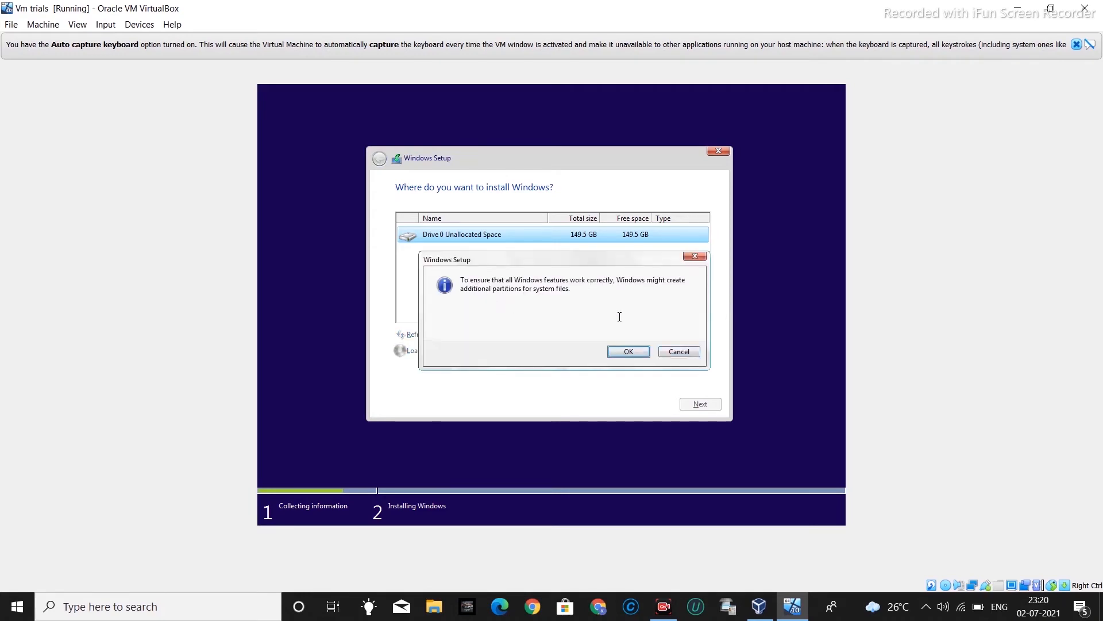
click(623, 352)
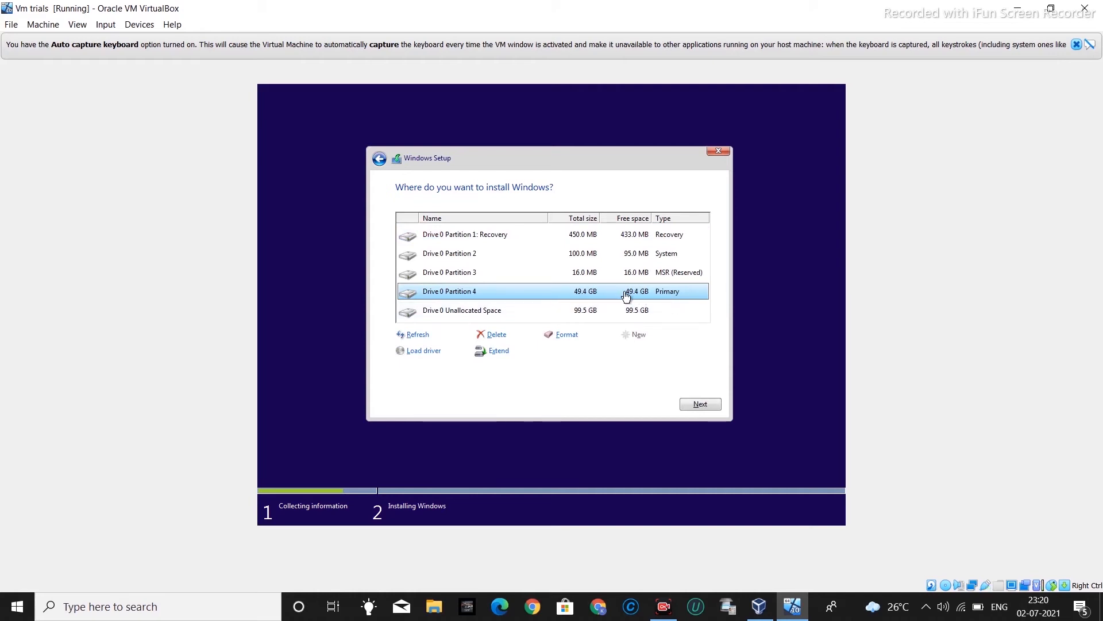
Create a second 51200 MB partition from the remaining unallocated space on Drive 0
click(626, 310)
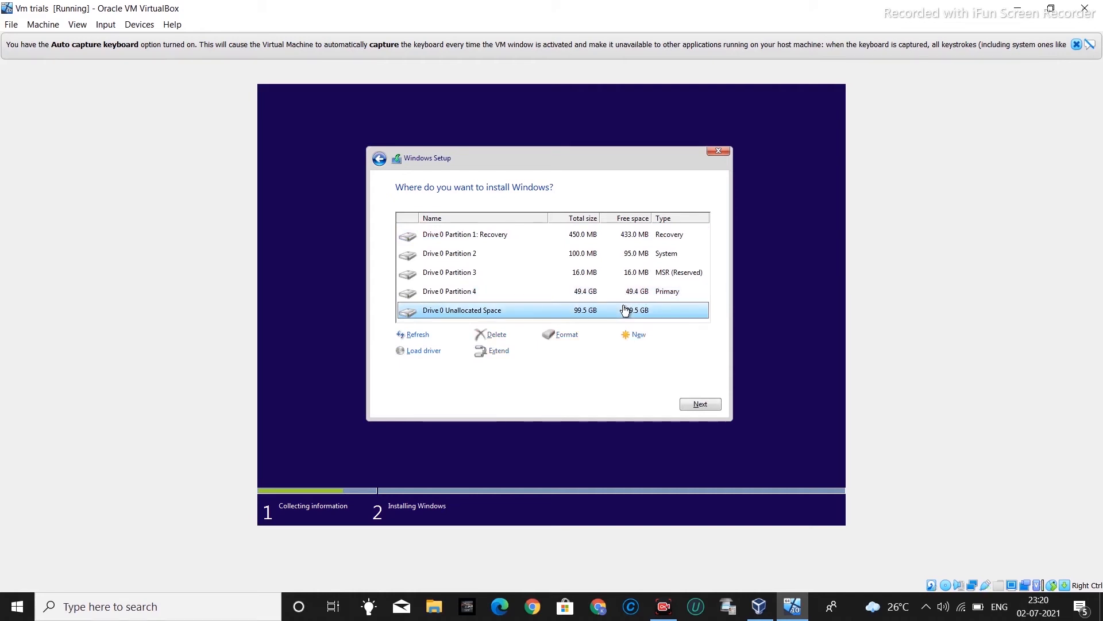
click(636, 335)
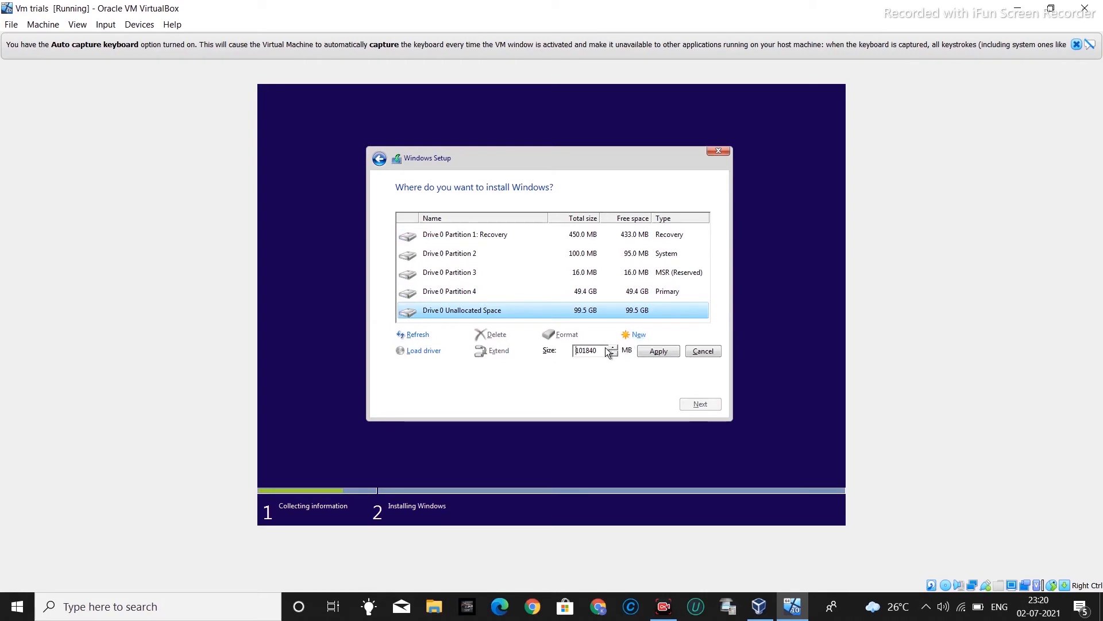
key(BackSpace)
key(BackSpace)
key(BackSpace)
key(BackSpace)
key(BackSpace)
key(BackSpace)
text(51200)
click(657, 352)
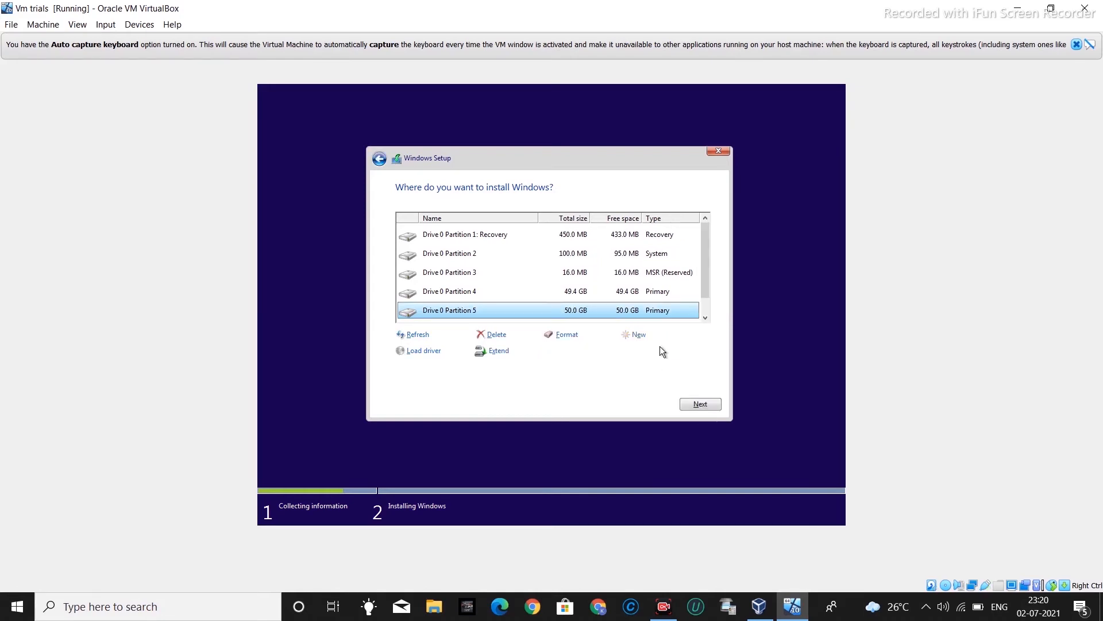
Create a third partition from all the remaining Drive 0 unallocated space, keeping the offered size of 50640 MB
scroll(708, 263, down, 1)
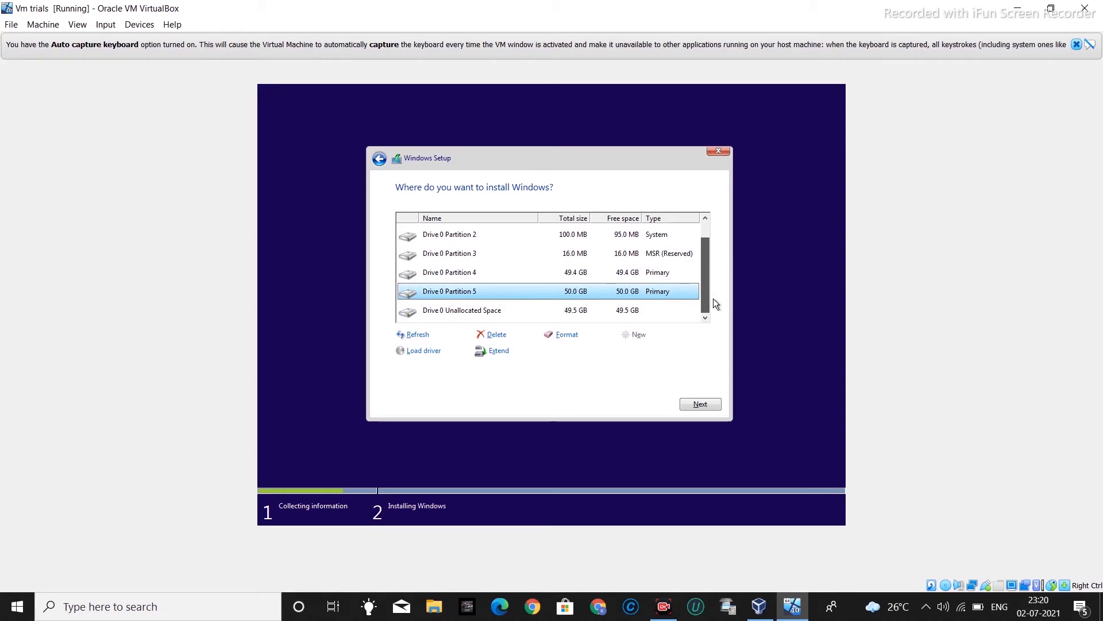
click(629, 314)
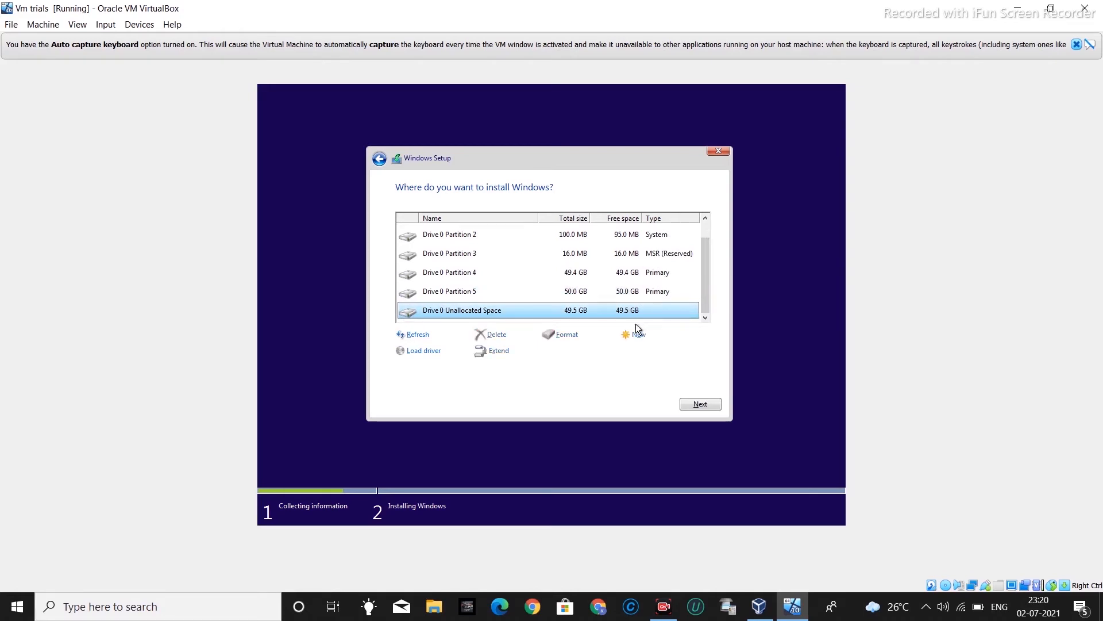
click(638, 337)
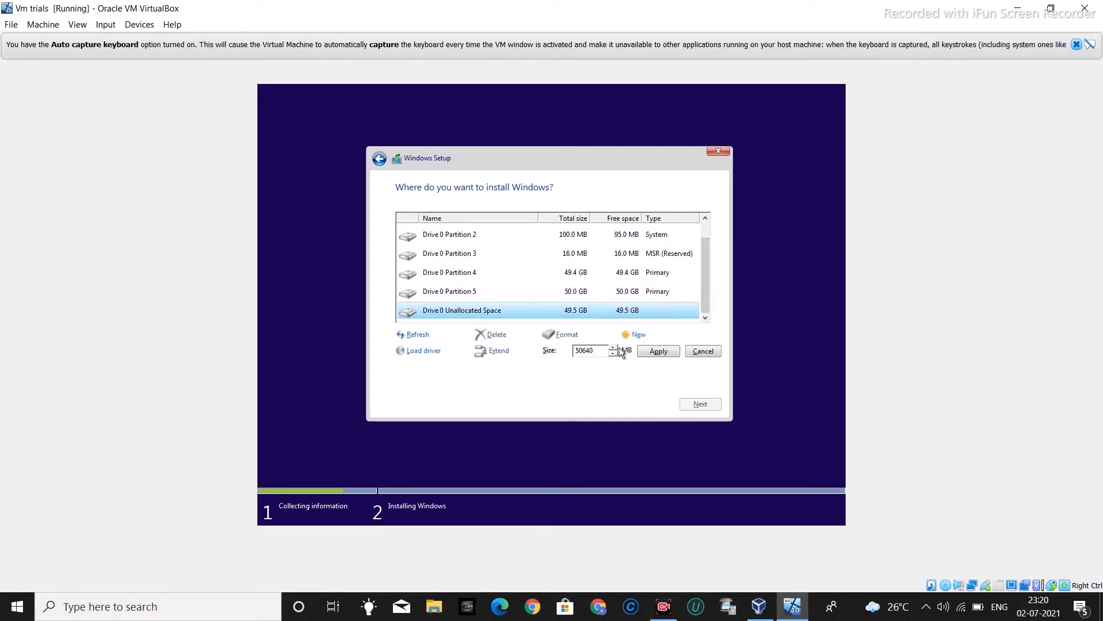
click(659, 351)
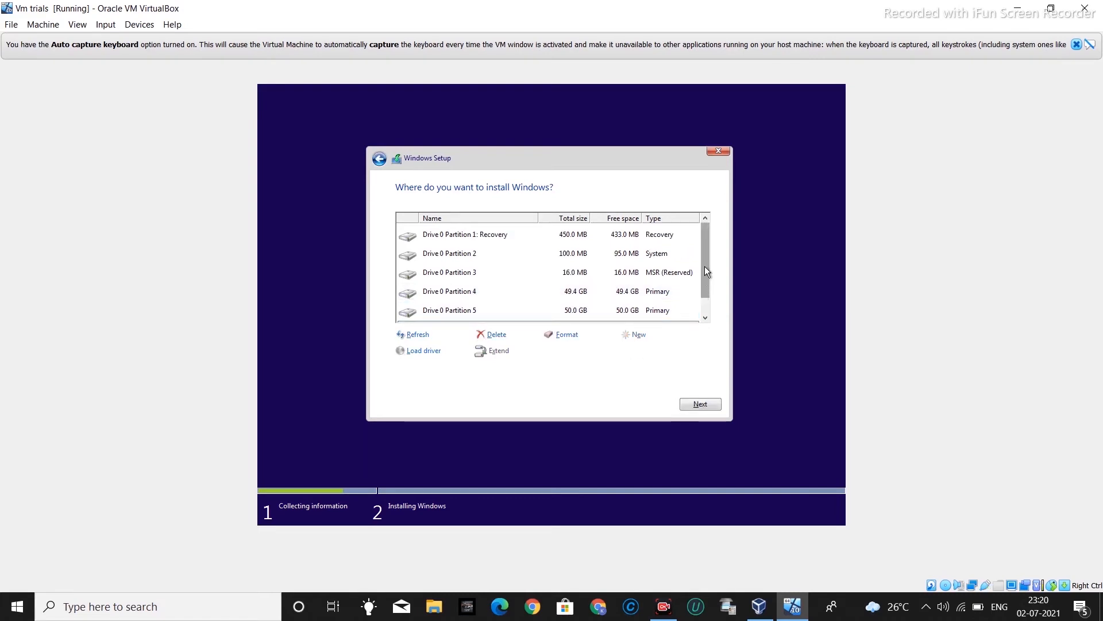
drag(704, 267, 706, 302)
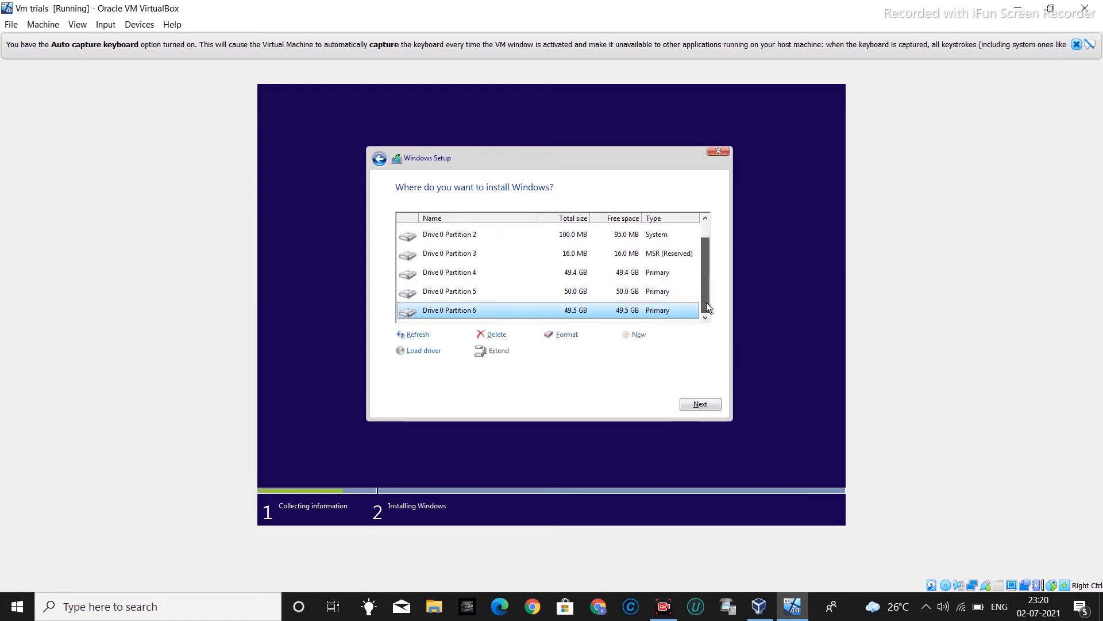
Select Drive 0 Partition 4 as the installation target and start installing Windows on it
click(598, 280)
click(596, 294)
click(597, 310)
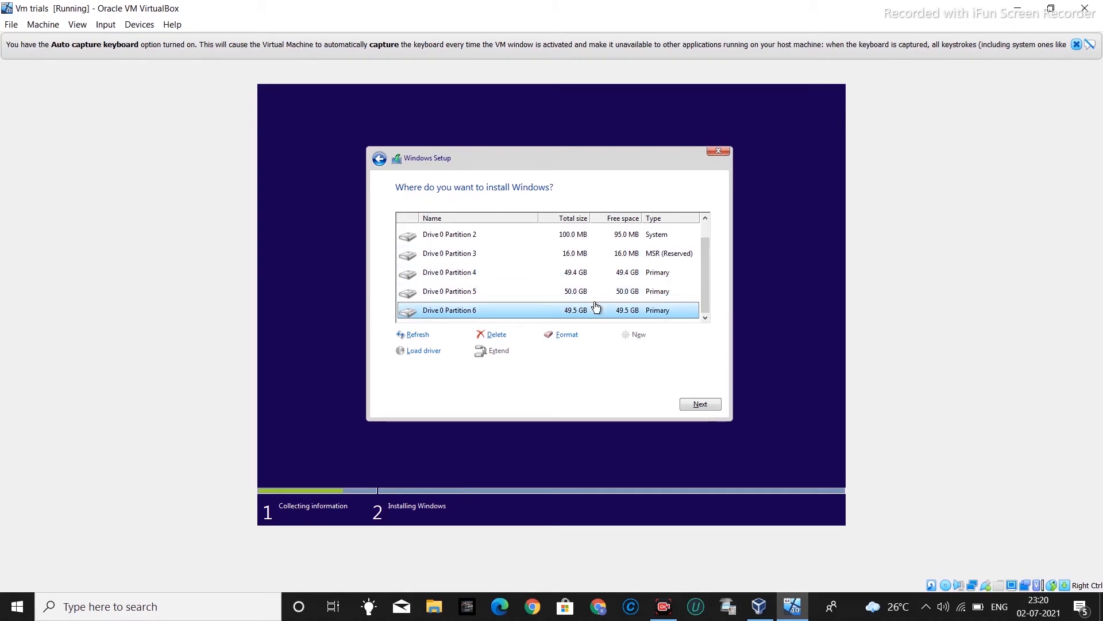
scroll(710, 284, up, 1)
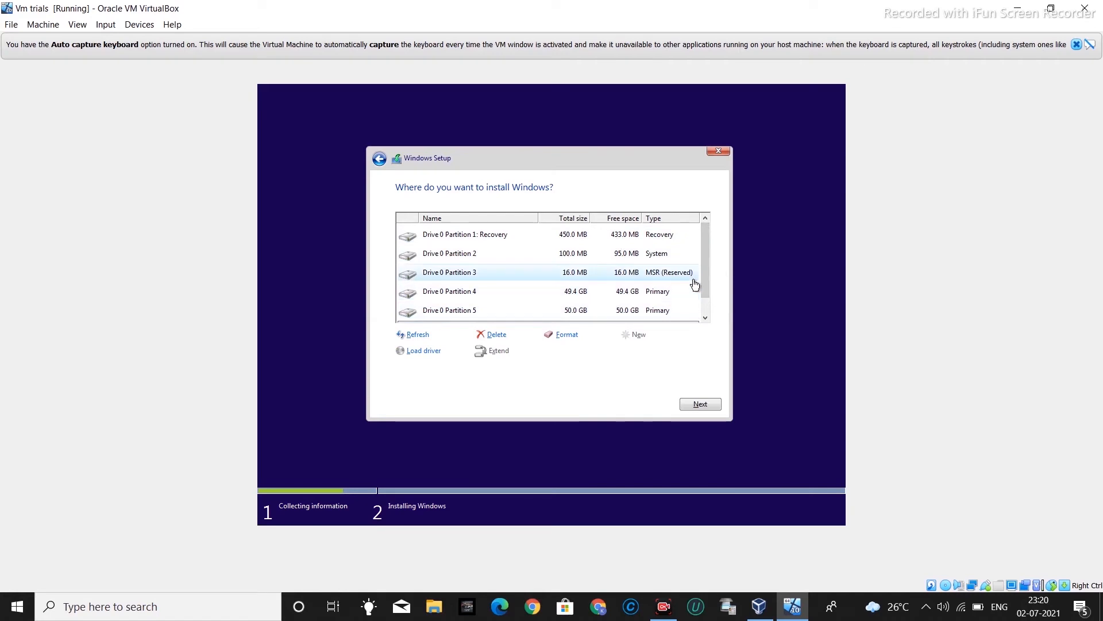
scroll(705, 302, down, 1)
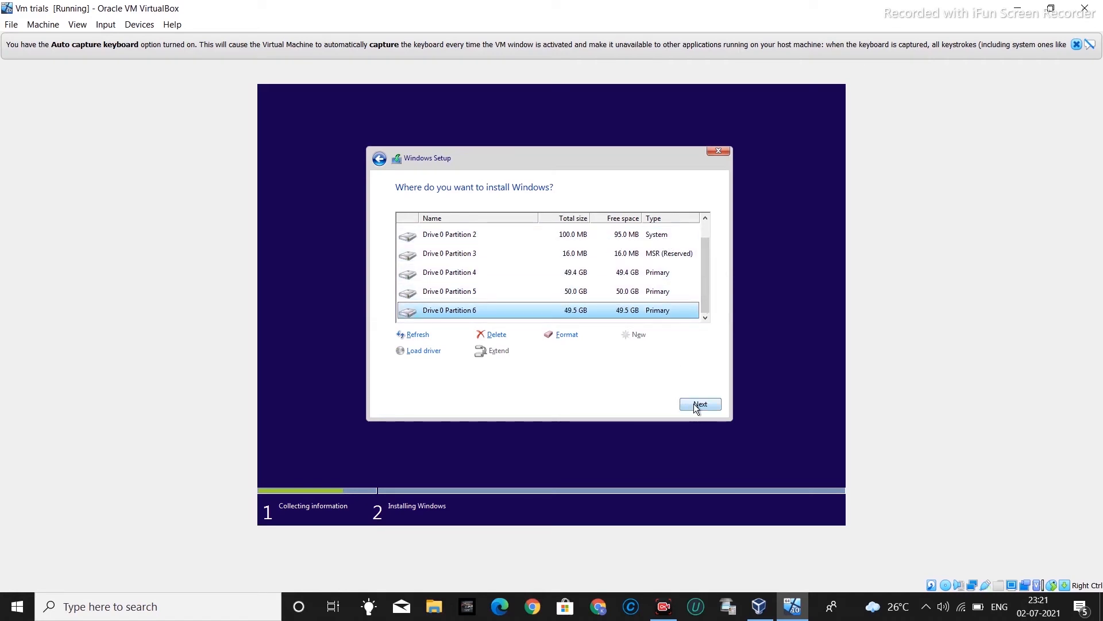
click(658, 278)
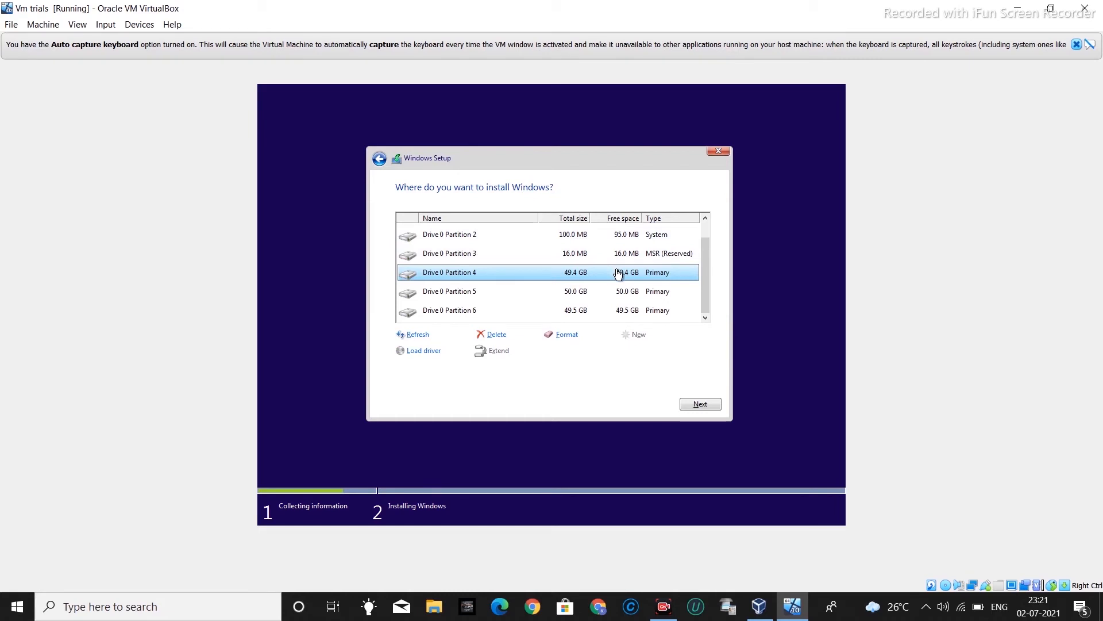
click(701, 404)
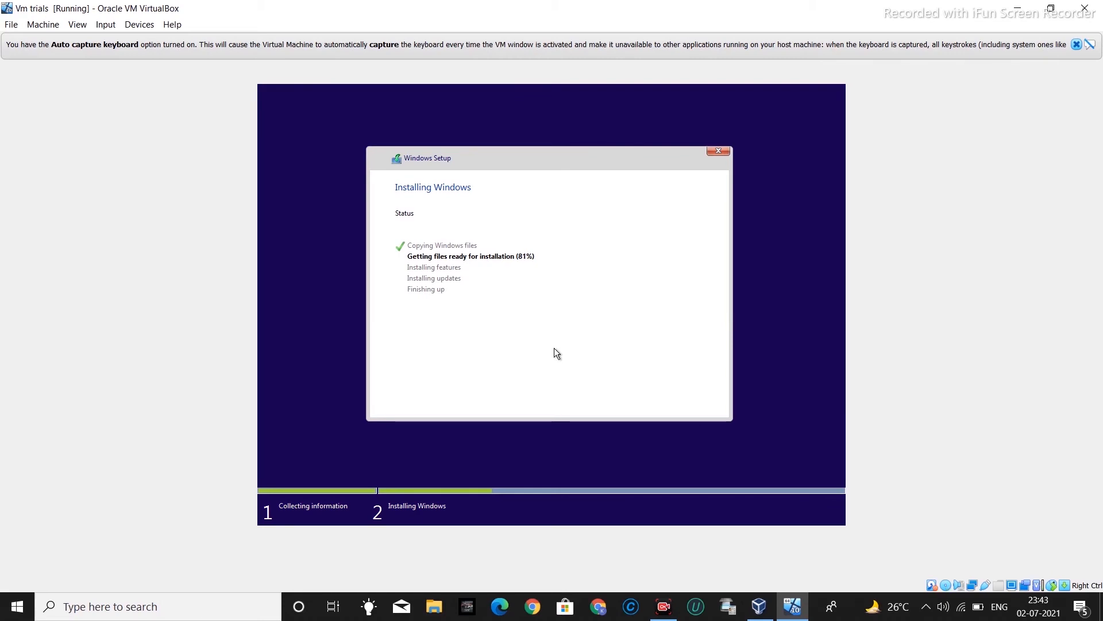
click(831, 150)
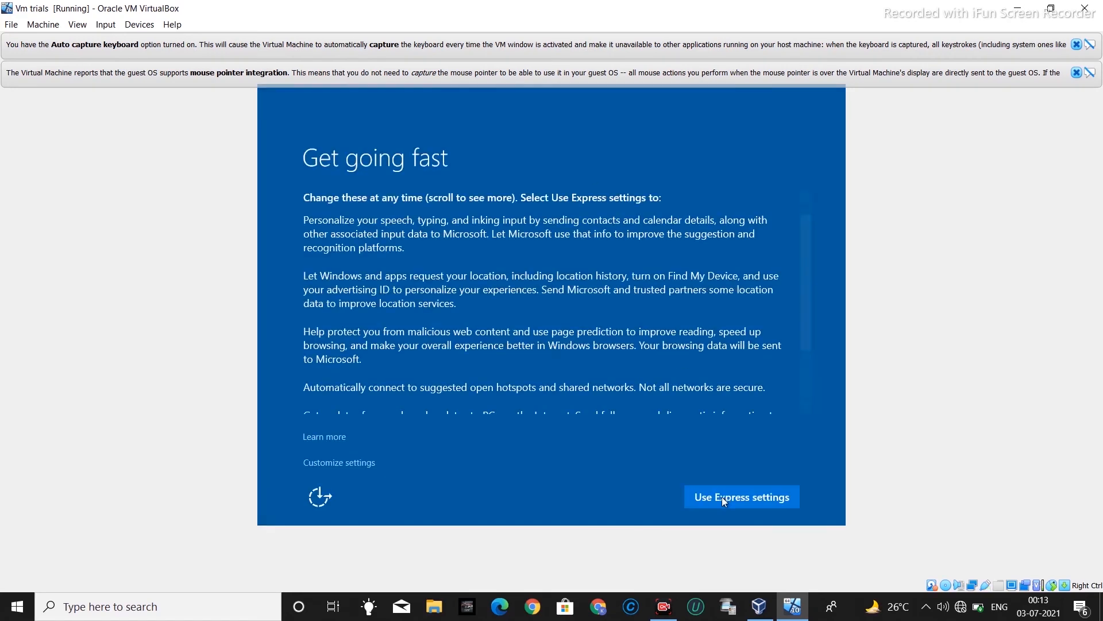
Try to continue the Windows first-run setup with the Express settings
click(723, 501)
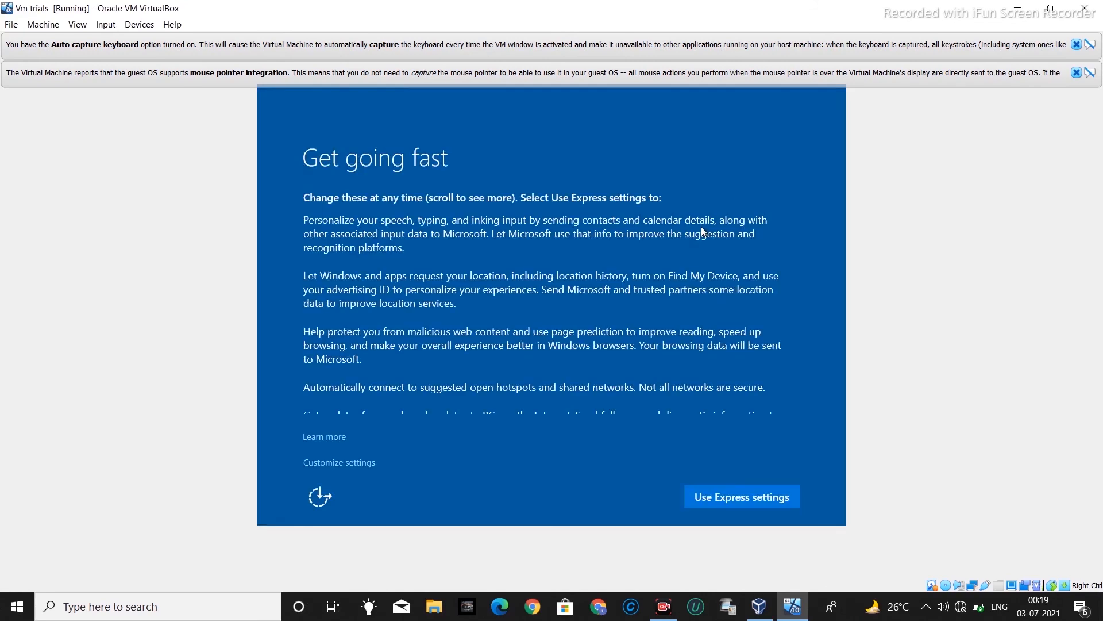
key(Return)
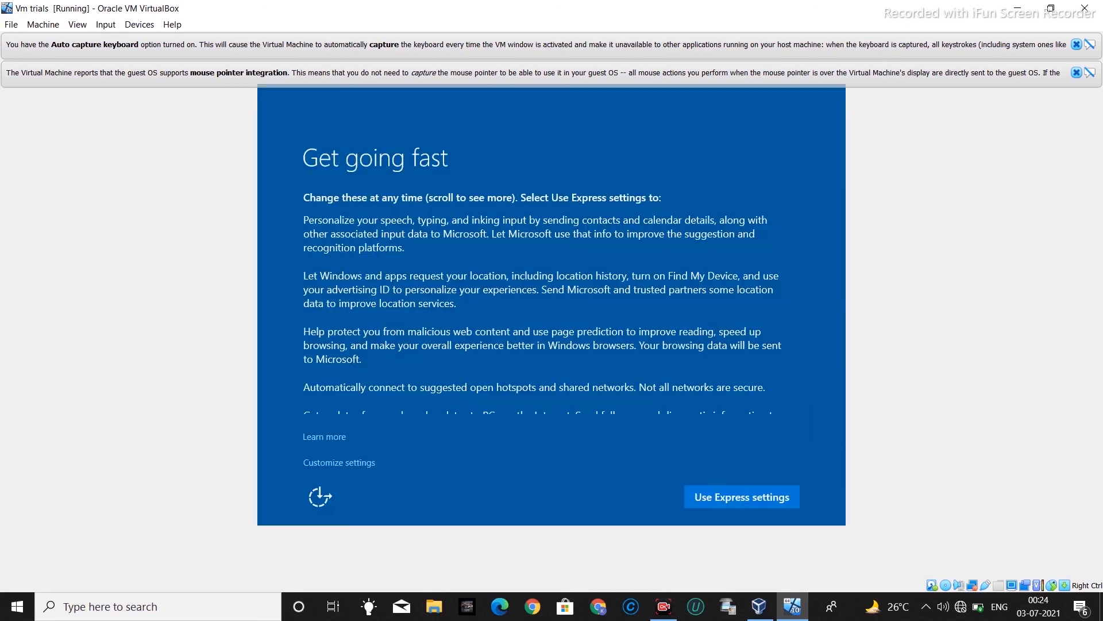
scroll(552, 305, down, 2)
click(742, 496)
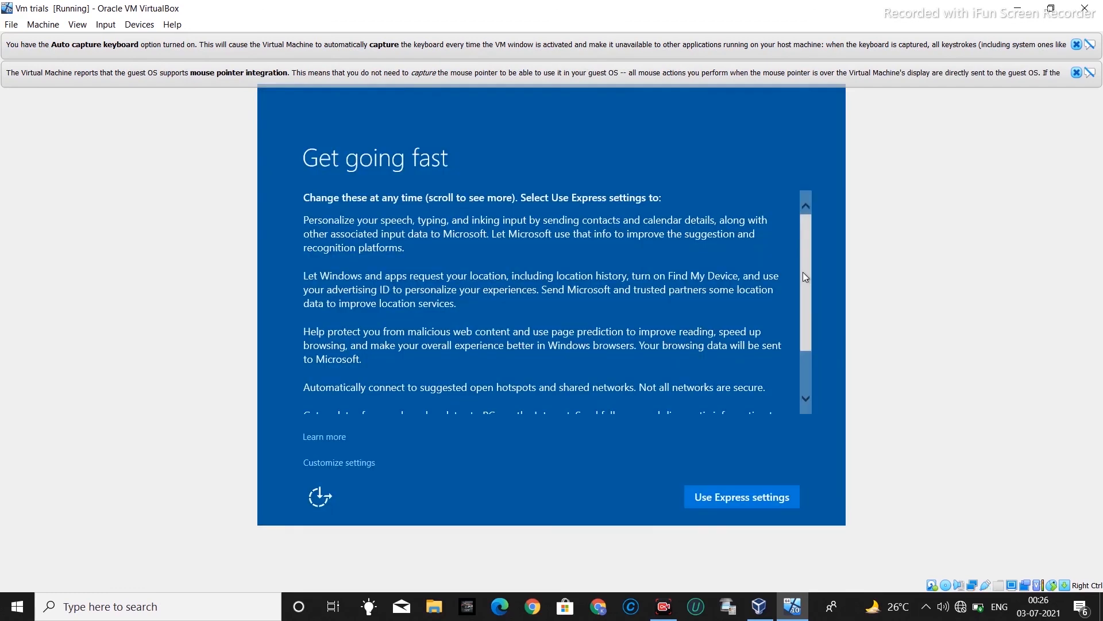
Go through the custom first-run settings, keeping SmartScreen, page prediction and update sharing on
click(310, 460)
click(755, 497)
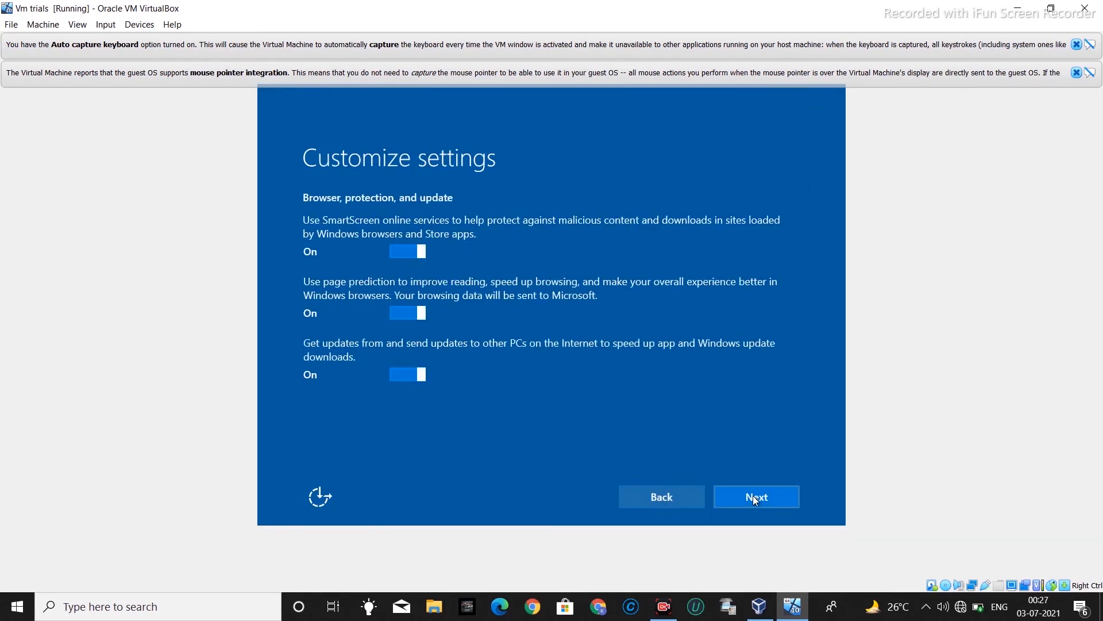
click(755, 498)
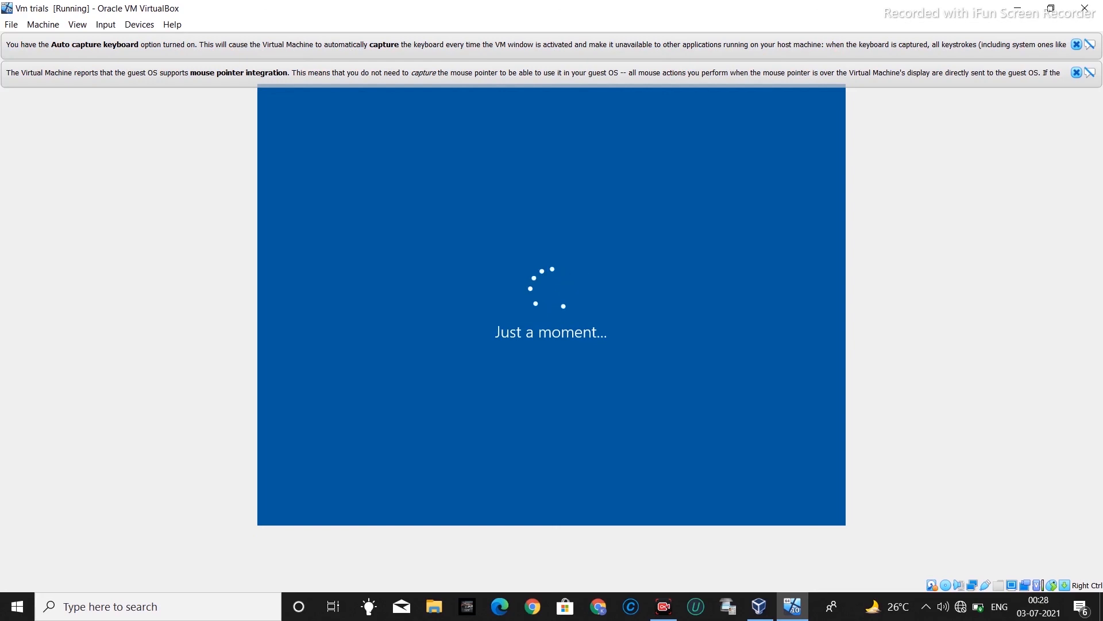
Create the PC account with the person's user name, and allow the PC to be discoverable on the network
text(SANDEEP)
key(BackSpace)
key(BackSpace)
key(BackSpace)
key(BackSpace)
key(BackSpace)
text(N)
key(BackSpace)
text(M)
click(725, 492)
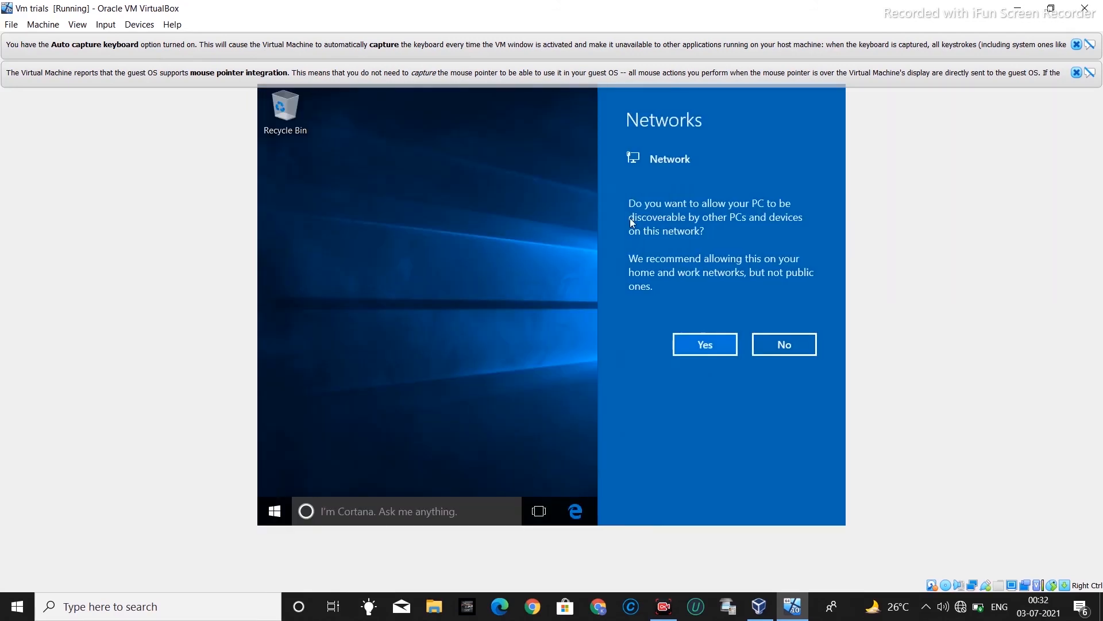
click(701, 339)
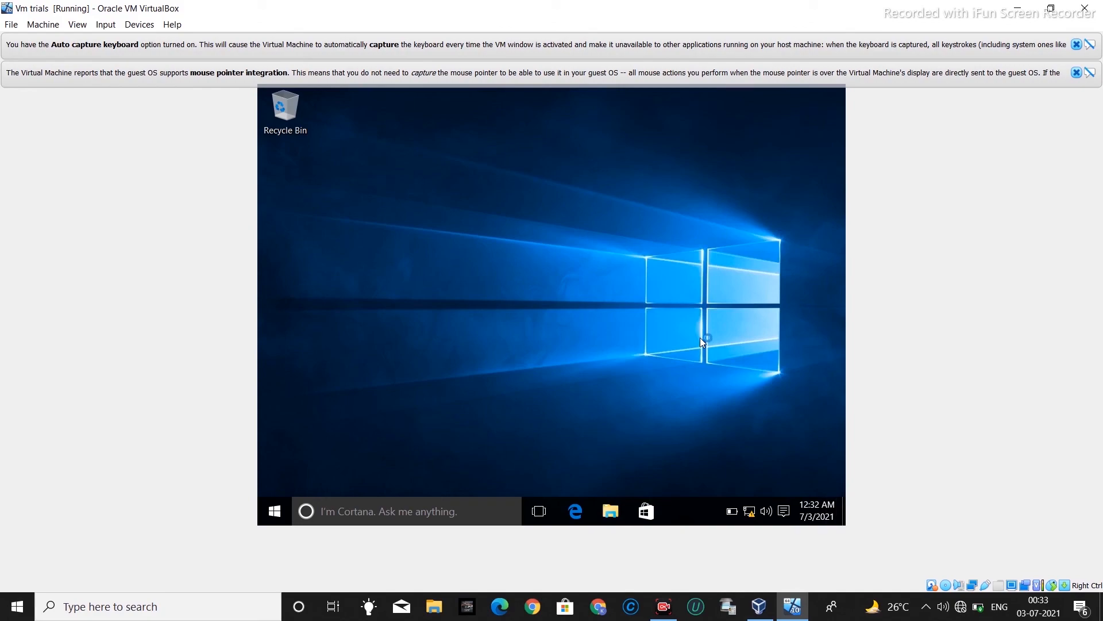
Shut down the Windows 10 guest from its desktop
click(275, 511)
click(276, 511)
click(275, 511)
click(333, 459)
click(325, 407)
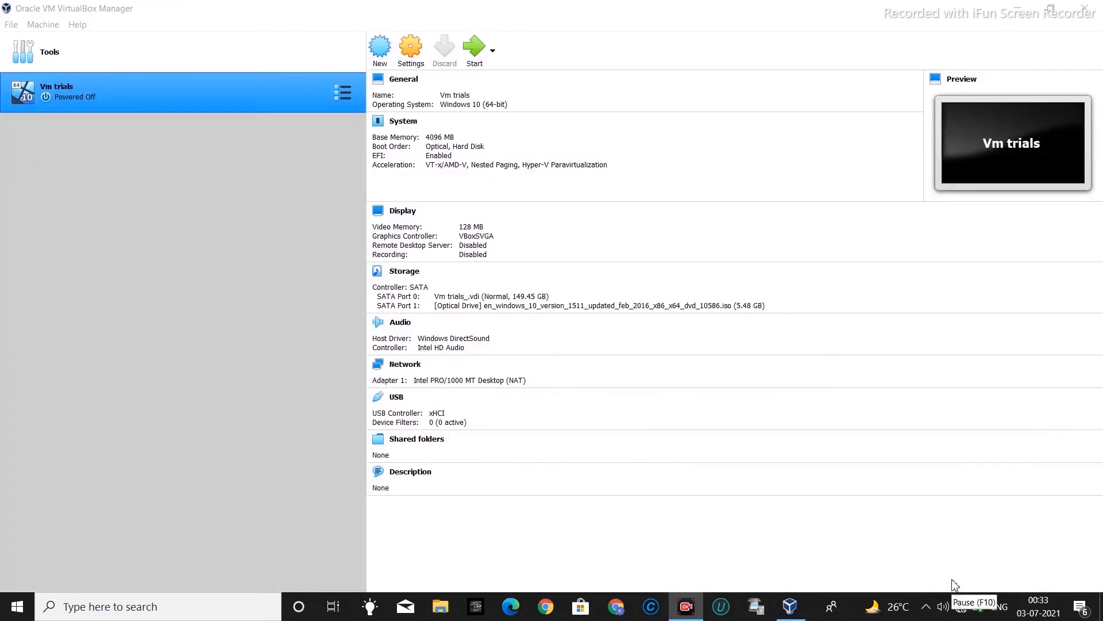